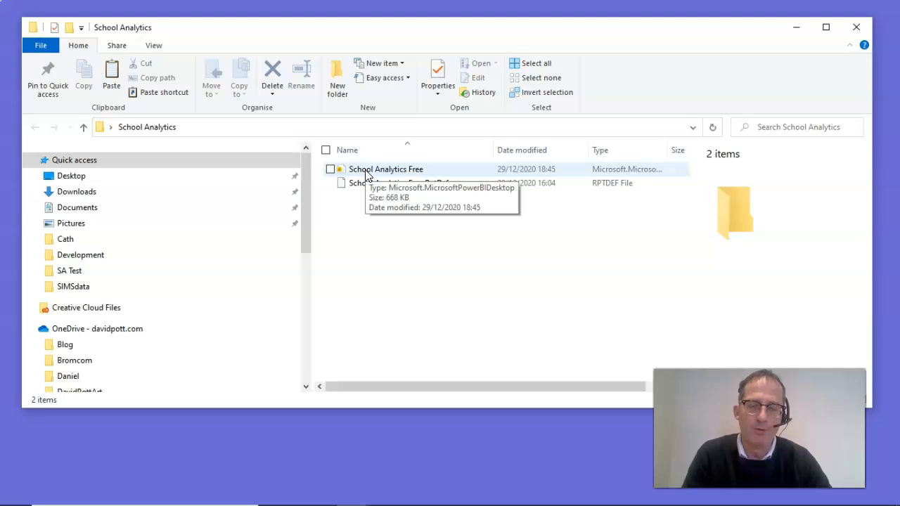
# Step: Switch to SIMS .net and open the dialog for importing reports from an archive
pyautogui.click(366, 228)
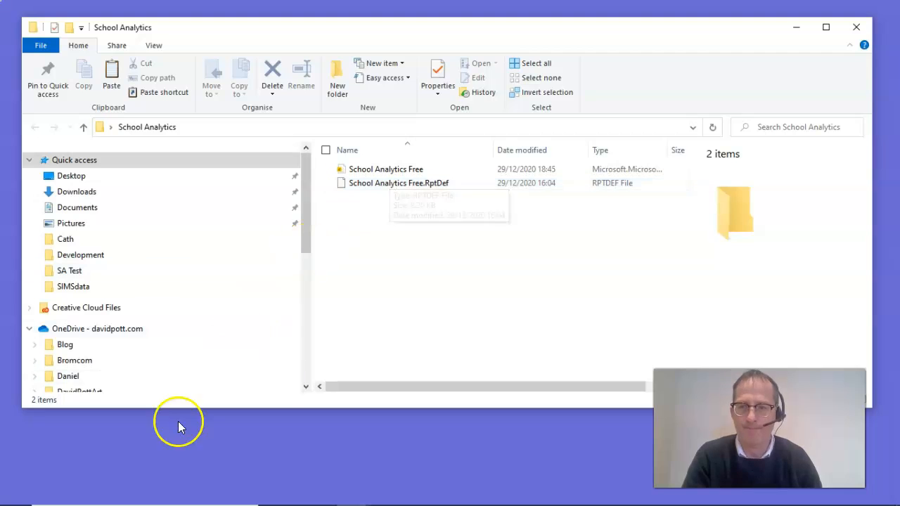
pyautogui.click(28, 478)
pyautogui.moveTo(397, 505)
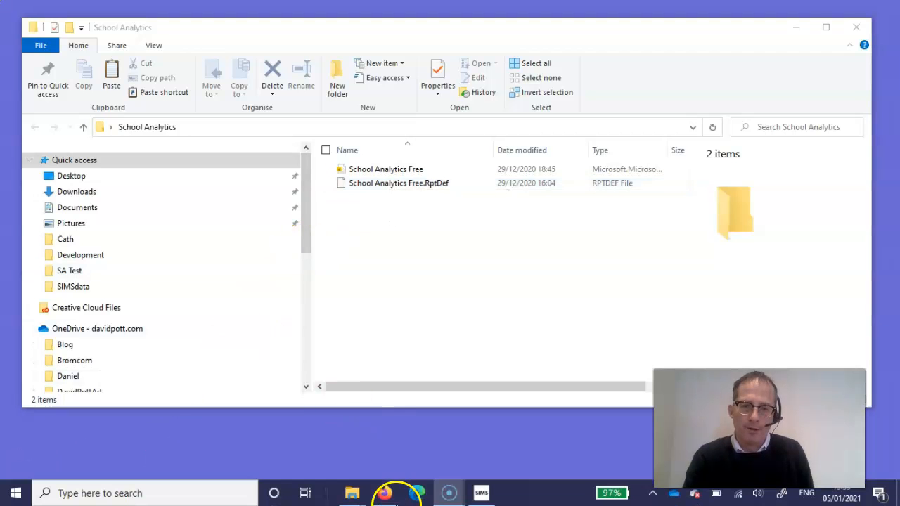
pyautogui.click(480, 493)
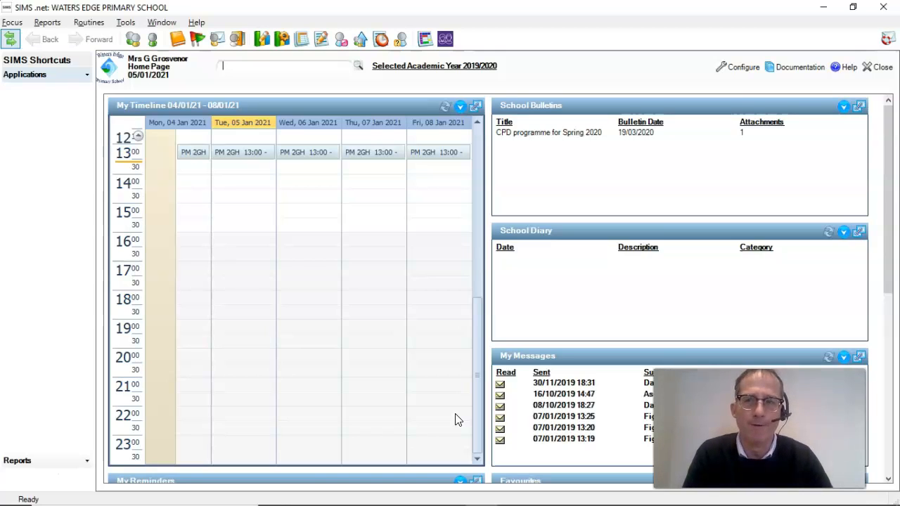
pyautogui.click(48, 22)
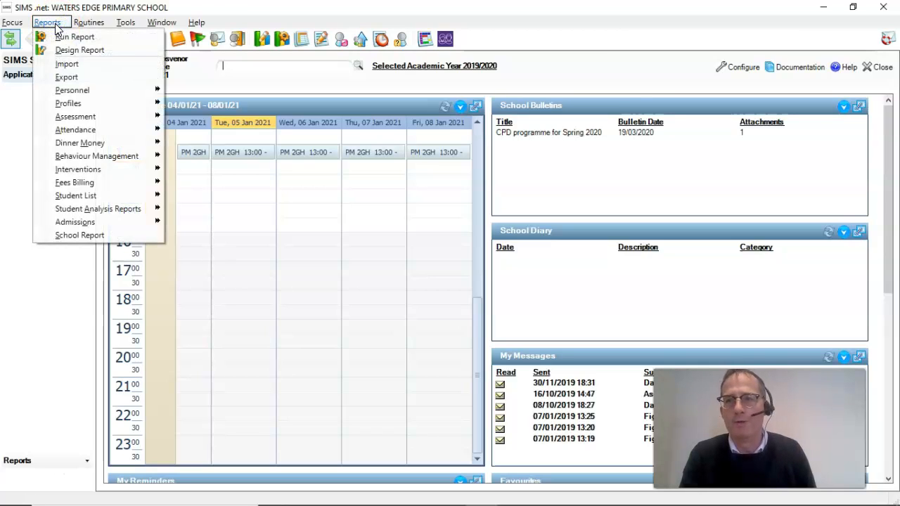
pyautogui.click(69, 64)
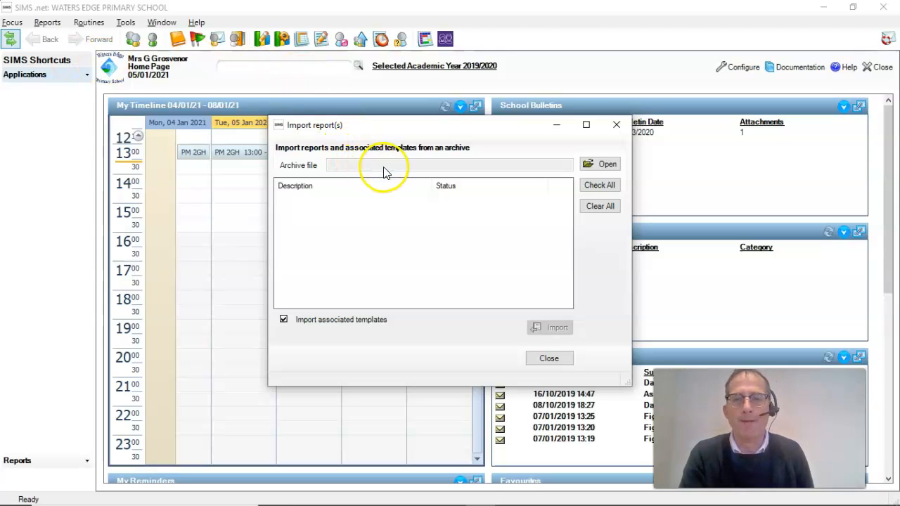
# Step: Import the SA Pupil Details (Free) report from School Analytics Free.RptDef in the School Analytics folder on the Desktop, and close the import dialog
pyautogui.click(599, 165)
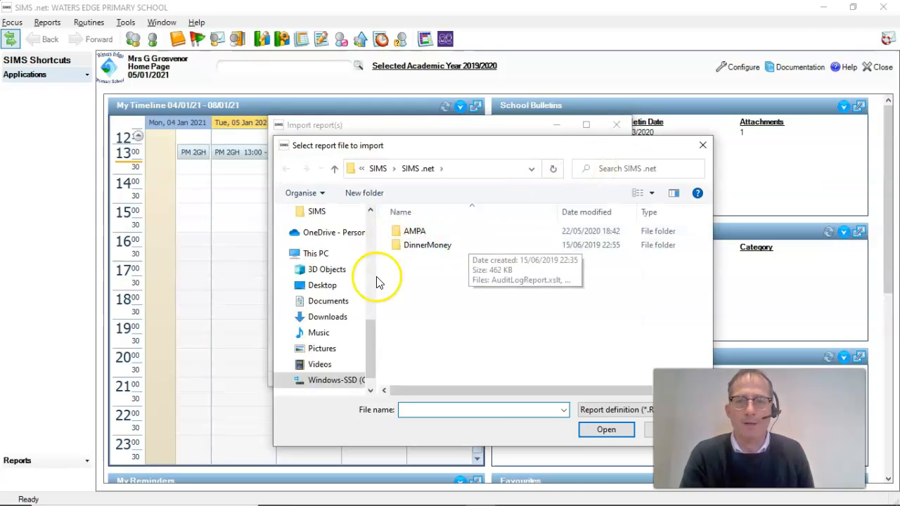
pyautogui.click(322, 286)
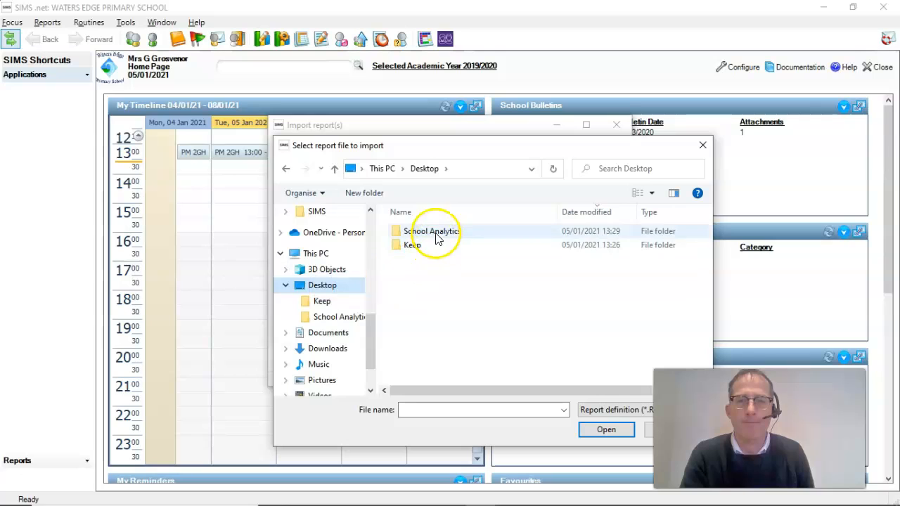
pyautogui.doubleClick(430, 234)
pyautogui.click(440, 233)
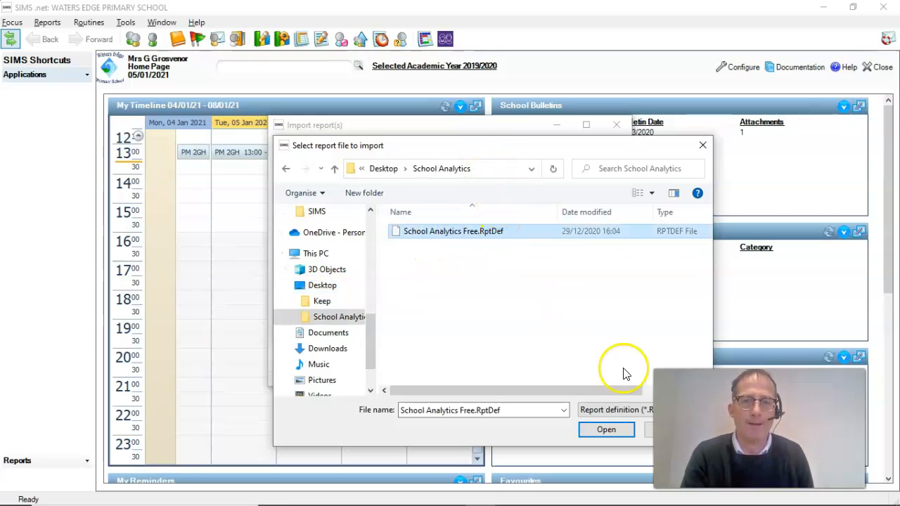
pyautogui.moveTo(434, 142); pyautogui.dragTo(373, 117)
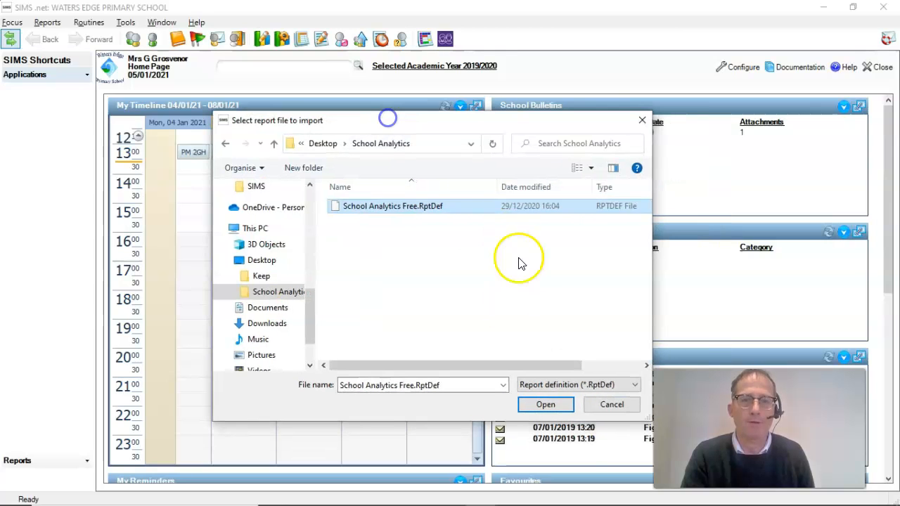
pyautogui.click(545, 405)
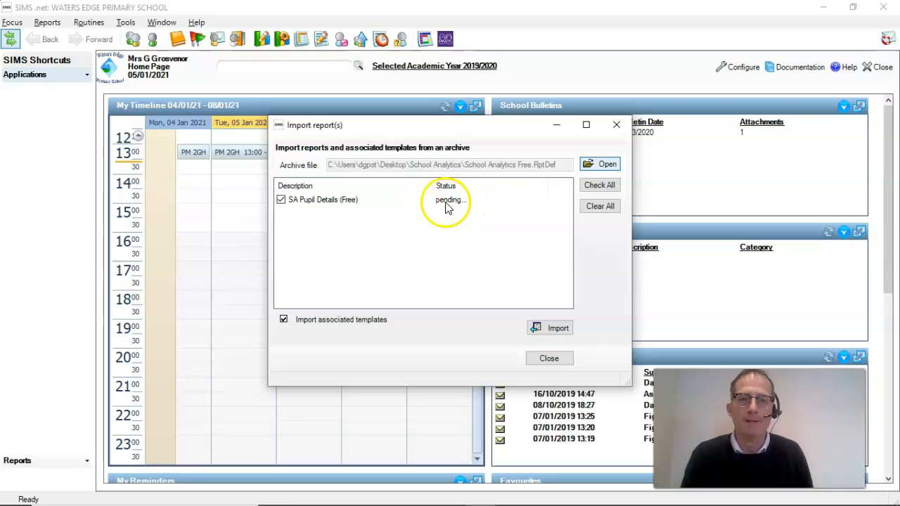
pyautogui.click(566, 328)
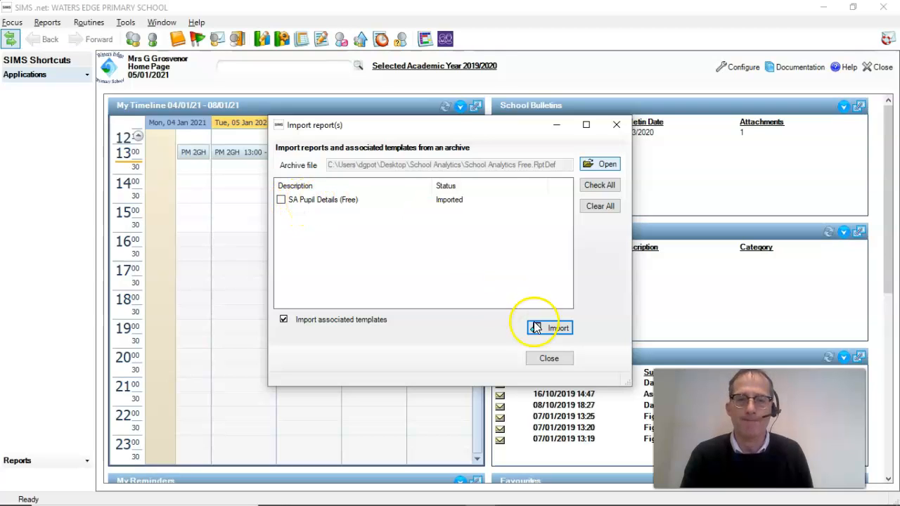
pyautogui.click(549, 358)
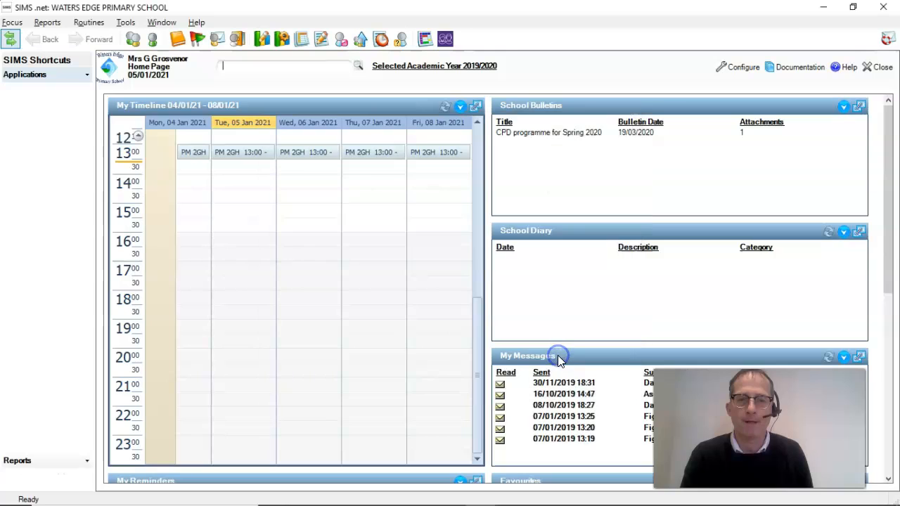
# Step: Start opening an existing report in the Report Designer and look through My Reports for SA Pupil Details (Free)
pyautogui.click(48, 24)
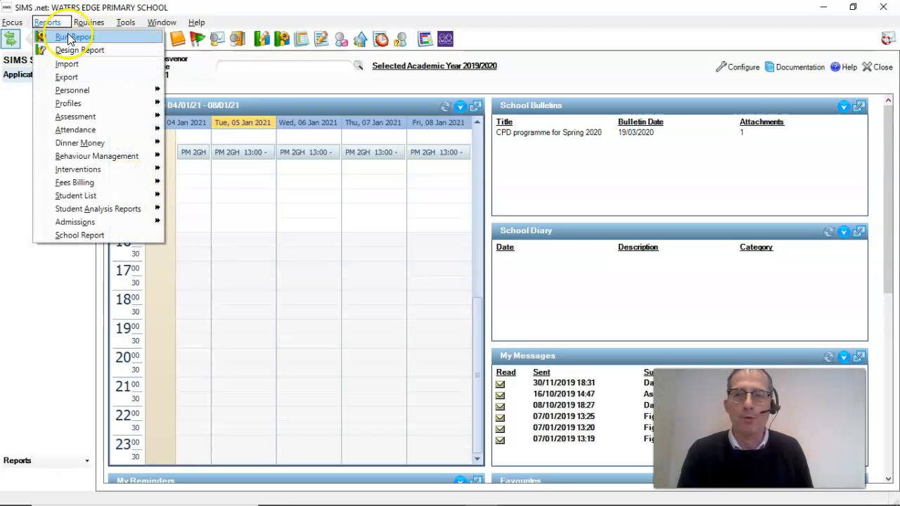
pyautogui.click(71, 51)
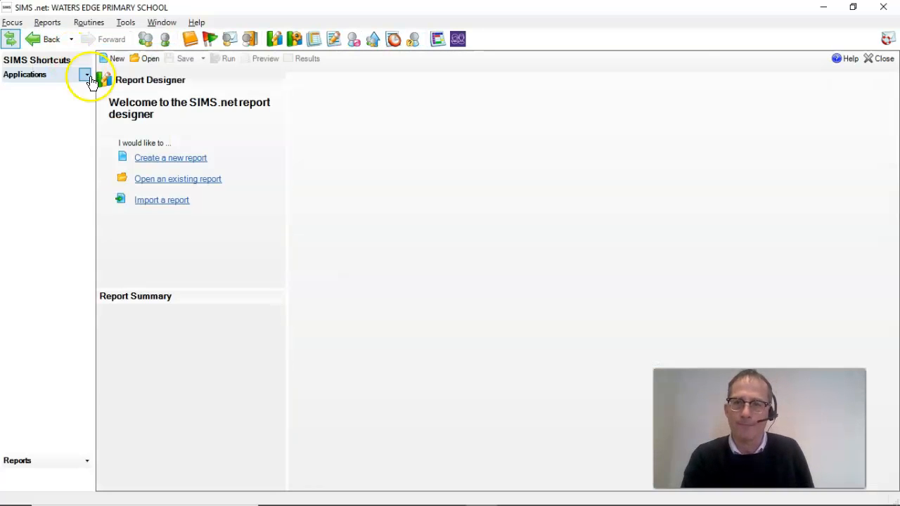
pyautogui.click(163, 188)
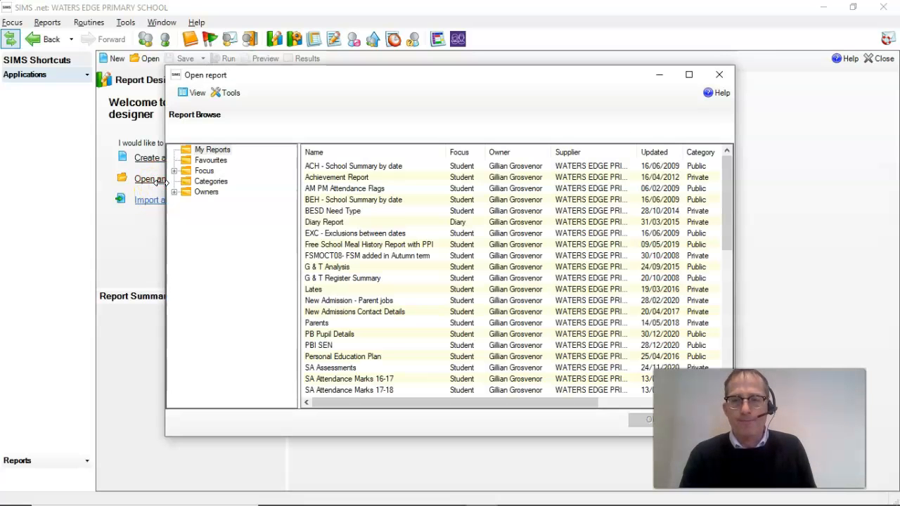
pyautogui.scroll(-1, 323, 304)
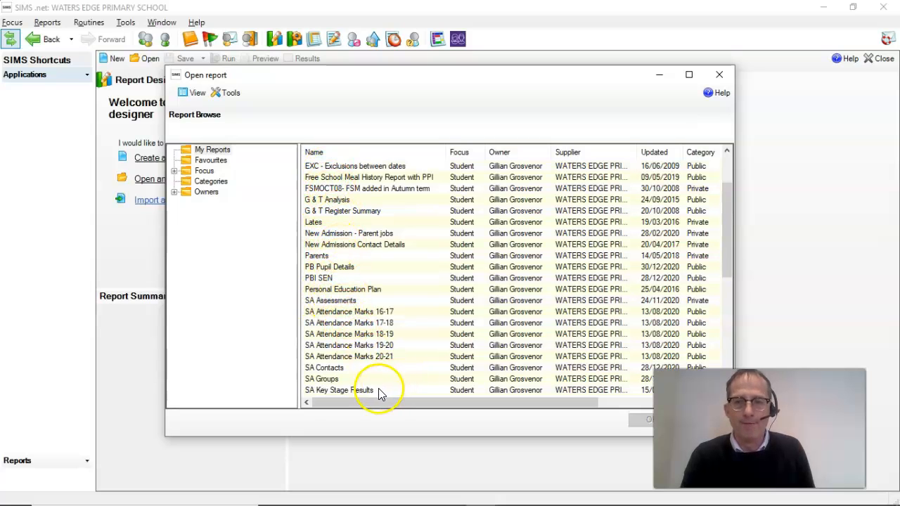
pyautogui.scroll(-2, 378, 361)
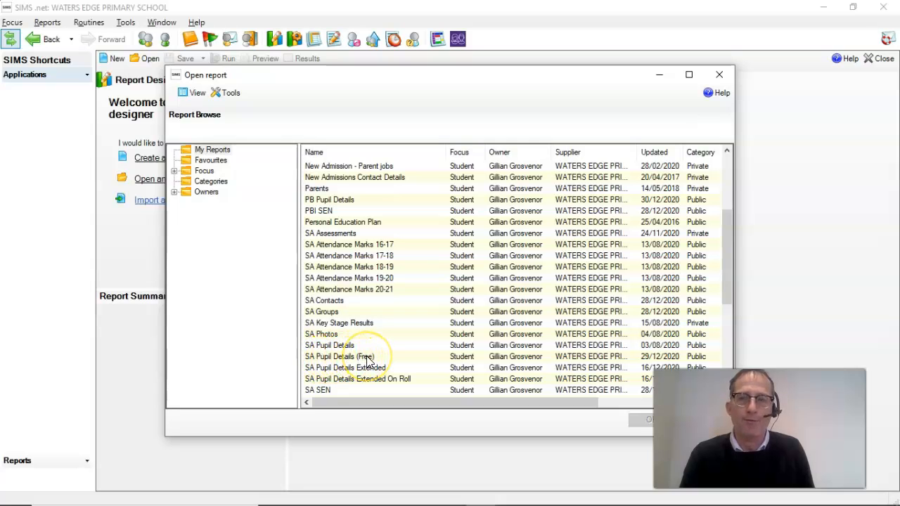
# Step: Open the SA Pupil Details (Free) report whose owner is Imported from the Student focus folder
pyautogui.click(173, 171)
pyautogui.click(219, 161)
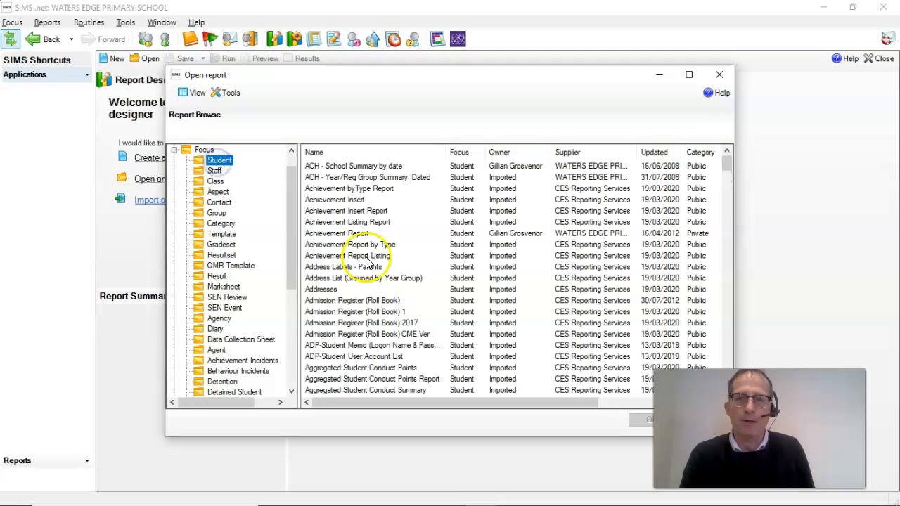
pyautogui.scroll(-20, 362, 260)
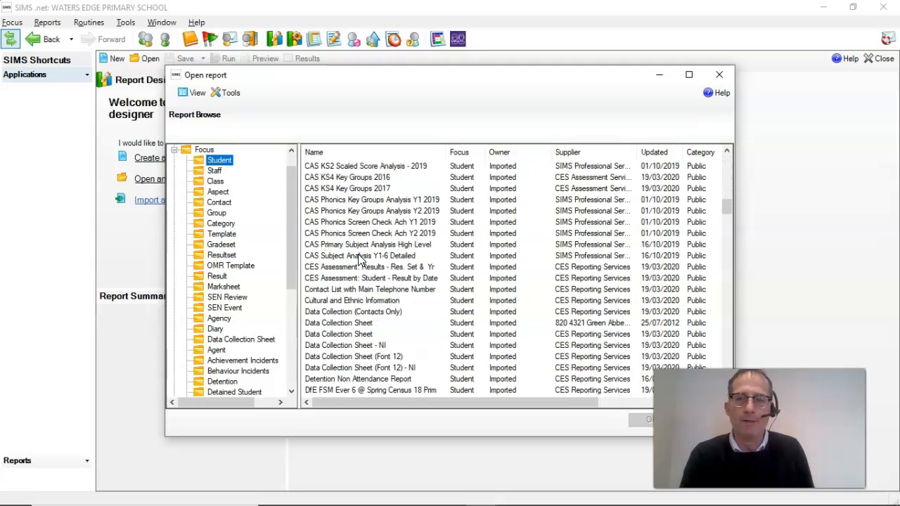
pyautogui.scroll(-20, 359, 260)
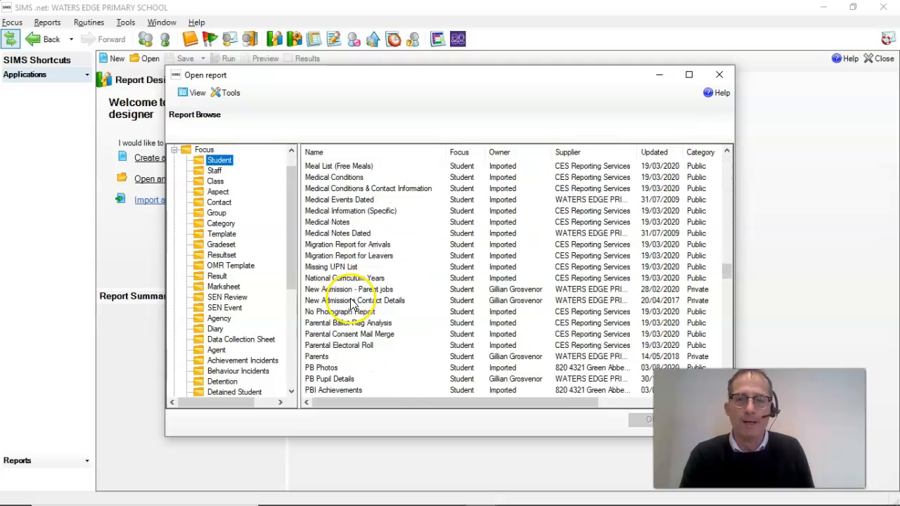
pyautogui.scroll(-8, 352, 303)
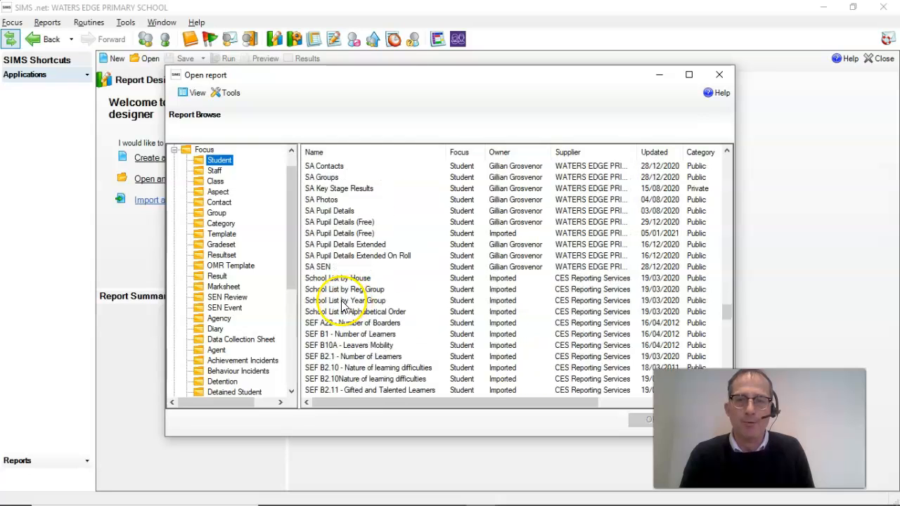
pyautogui.scroll(1, 342, 303)
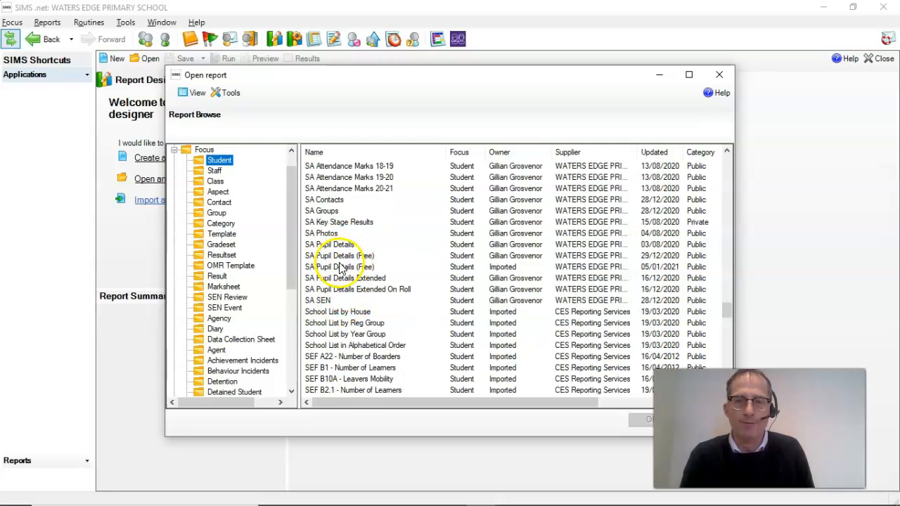
pyautogui.click(341, 267)
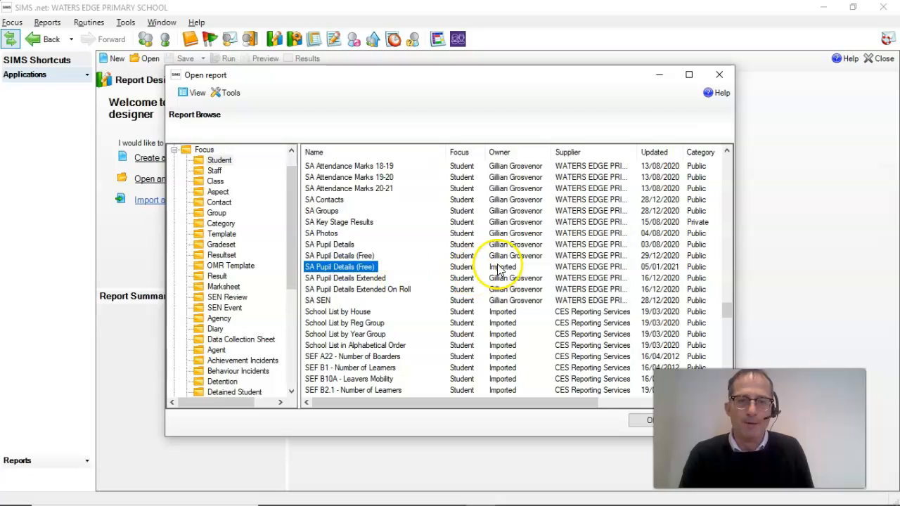
pyautogui.doubleClick(358, 270)
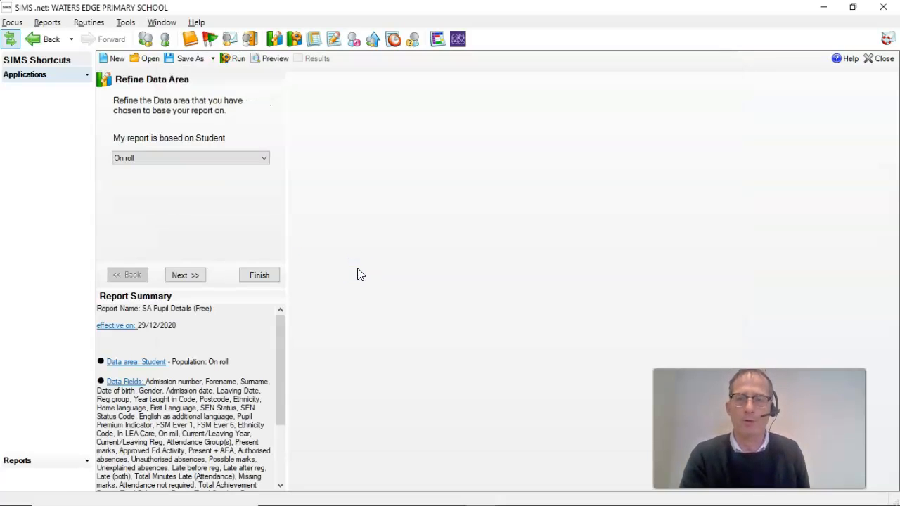
# Step: Save a copy of the imported report under the name PB Pupil Details (Free)
pyautogui.click(310, 229)
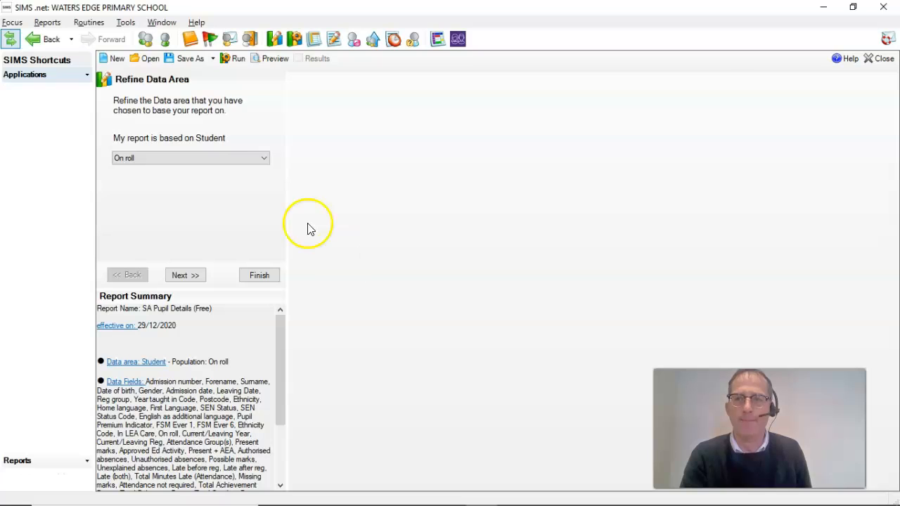
pyautogui.click(213, 60)
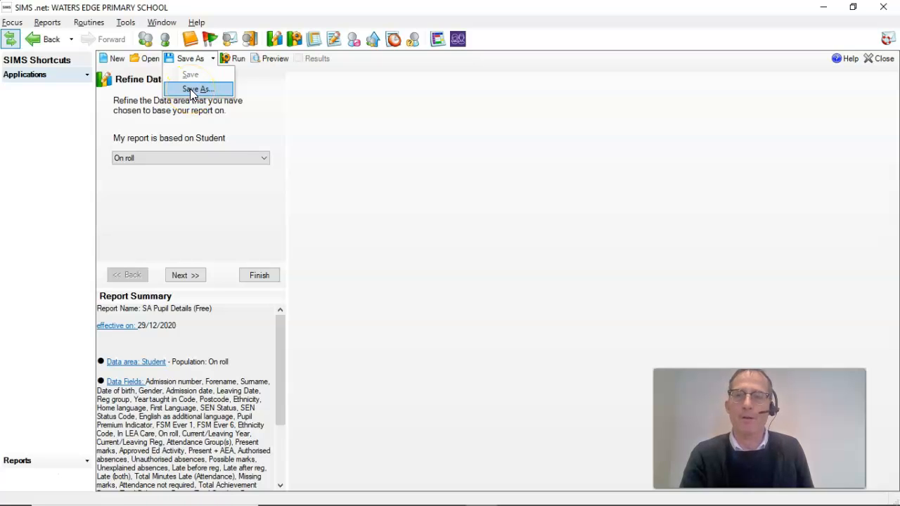
pyautogui.click(190, 88)
pyautogui.moveTo(368, 226); pyautogui.dragTo(345, 227)
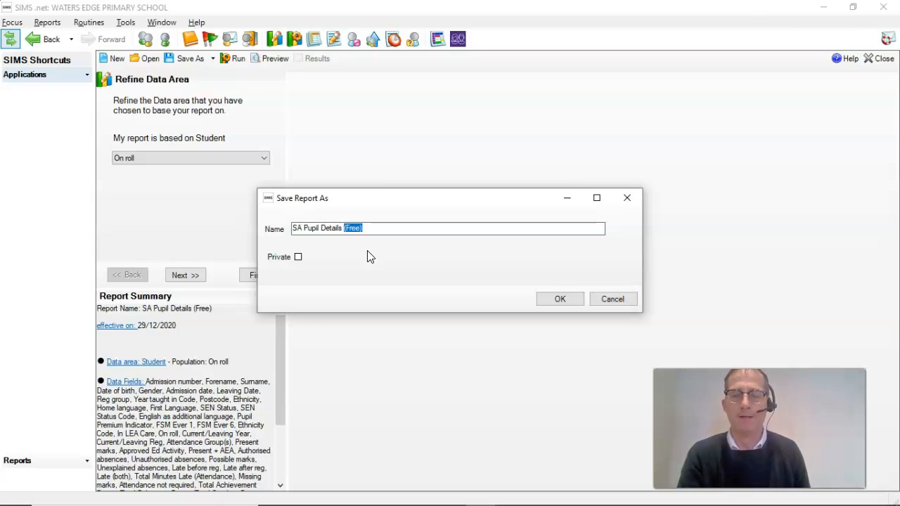
pyautogui.moveTo(303, 227); pyautogui.dragTo(290, 227)
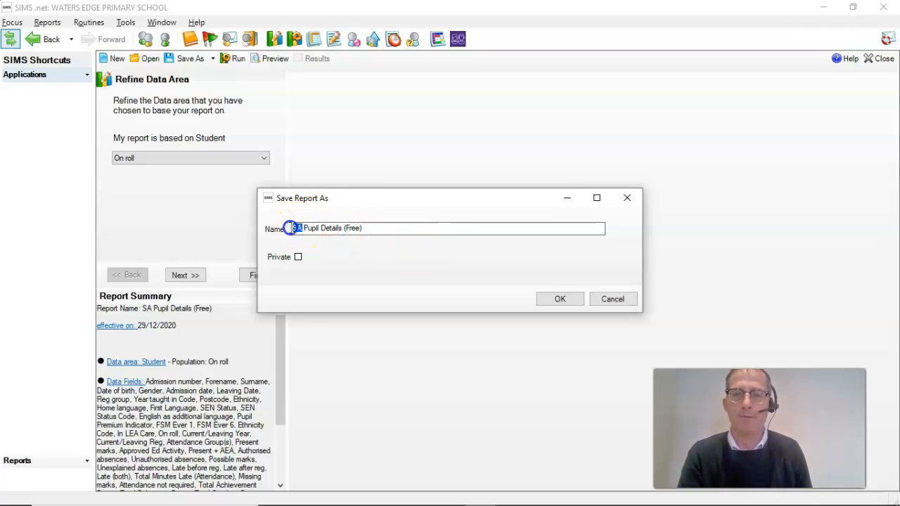
pyautogui.write('PB')
pyautogui.click(385, 228)
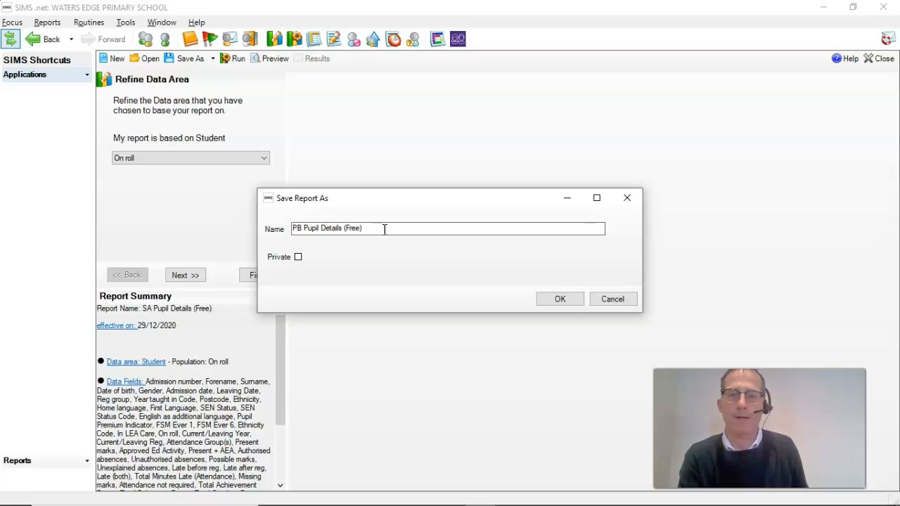
pyautogui.click(299, 257)
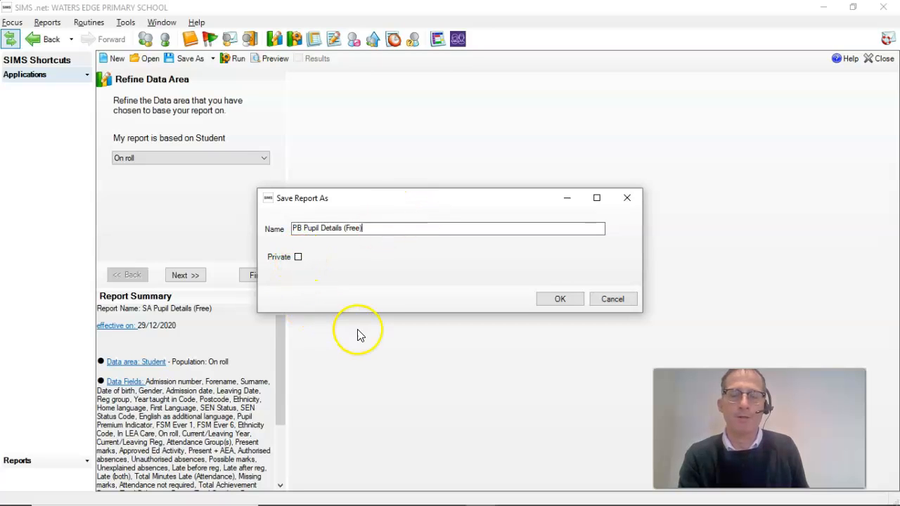
pyautogui.click(559, 299)
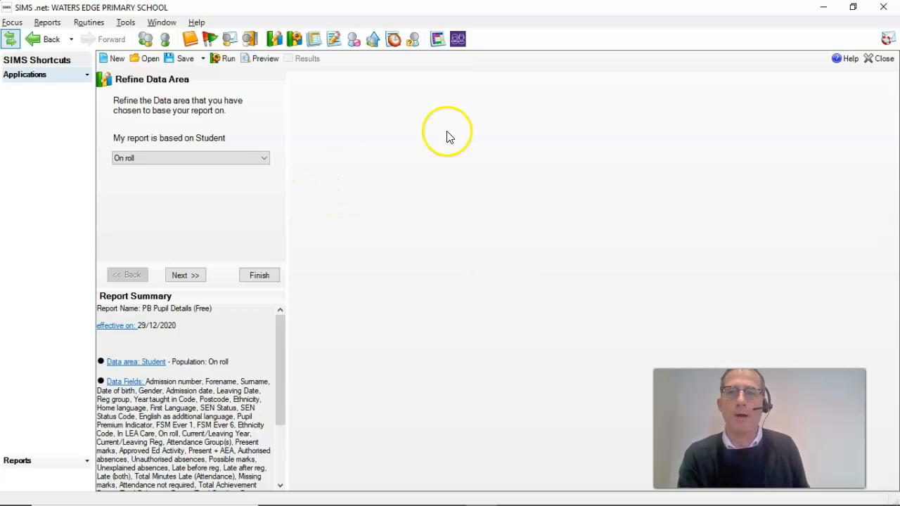
# Step: Open the PB Pupil Details (Free) report from My Reports, declining to save changes to the current report
pyautogui.click(149, 62)
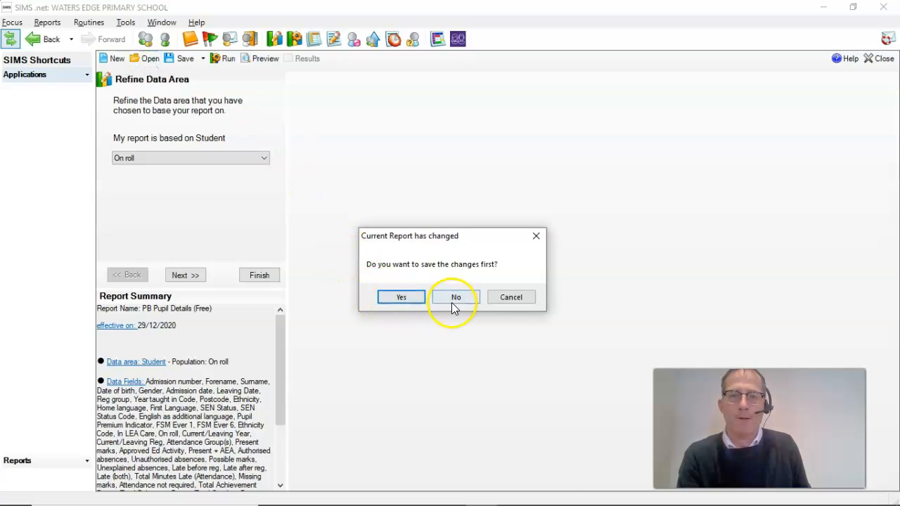
pyautogui.click(457, 297)
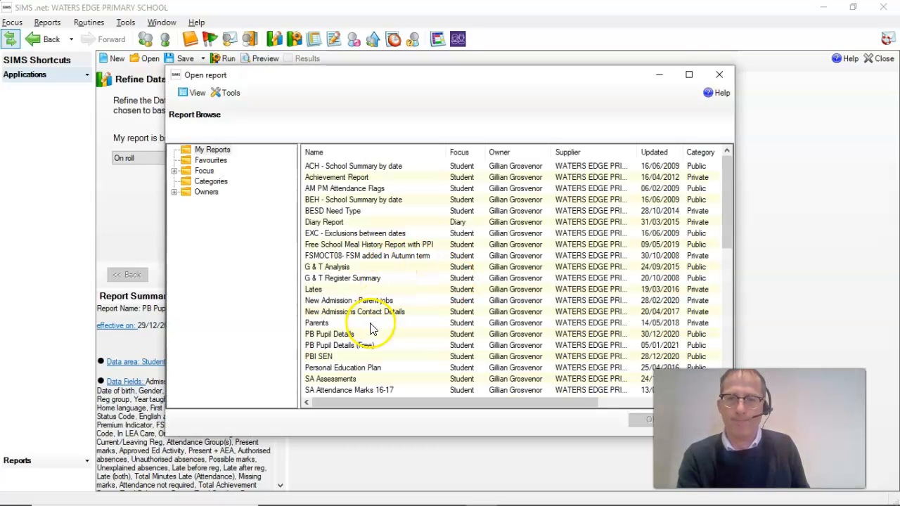
pyautogui.click(346, 345)
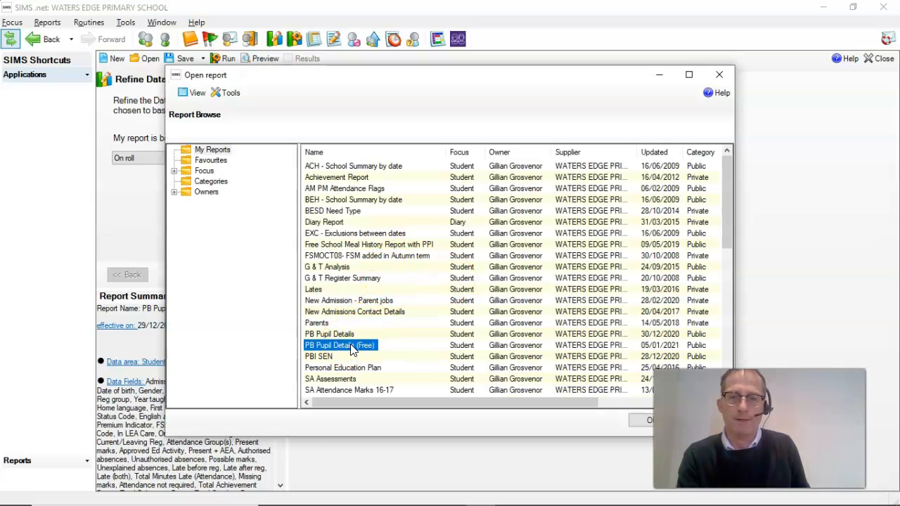
pyautogui.doubleClick(353, 347)
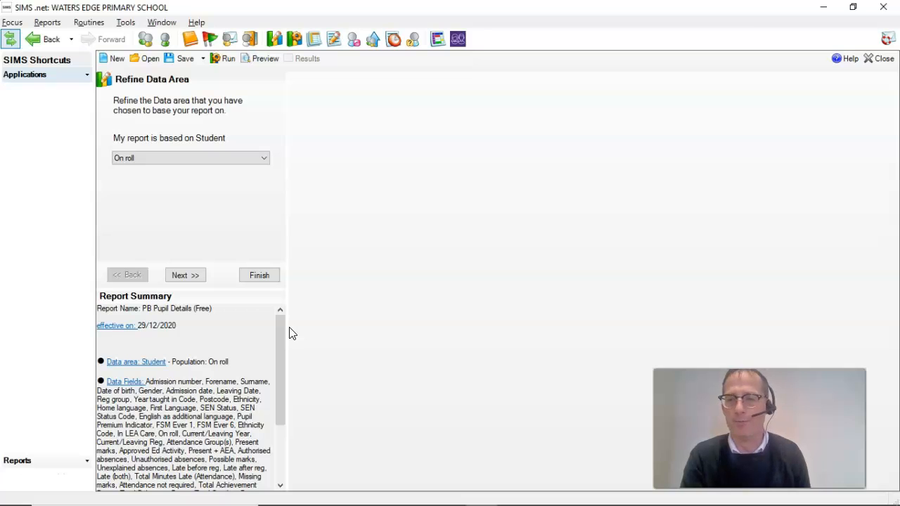
# Step: Open the report's default text output settings from the report summary
pyautogui.click(27, 481)
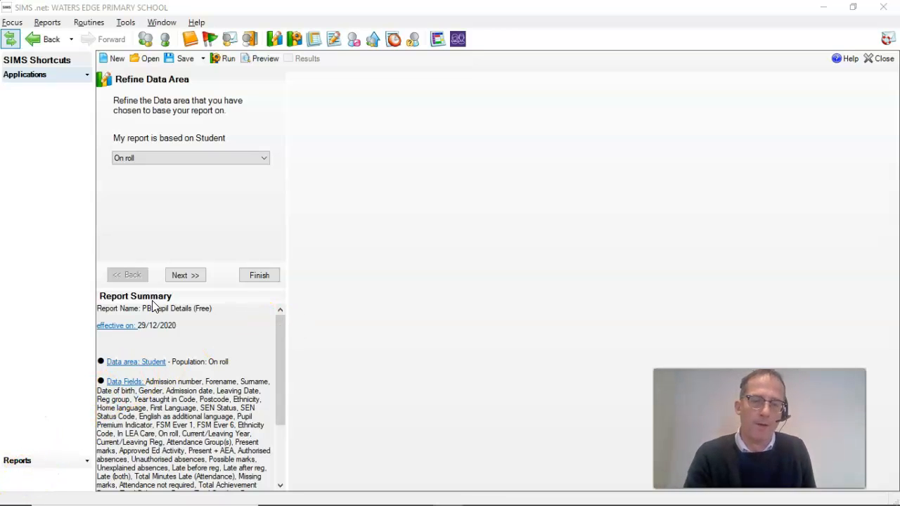
pyautogui.moveTo(280, 335); pyautogui.dragTo(277, 393)
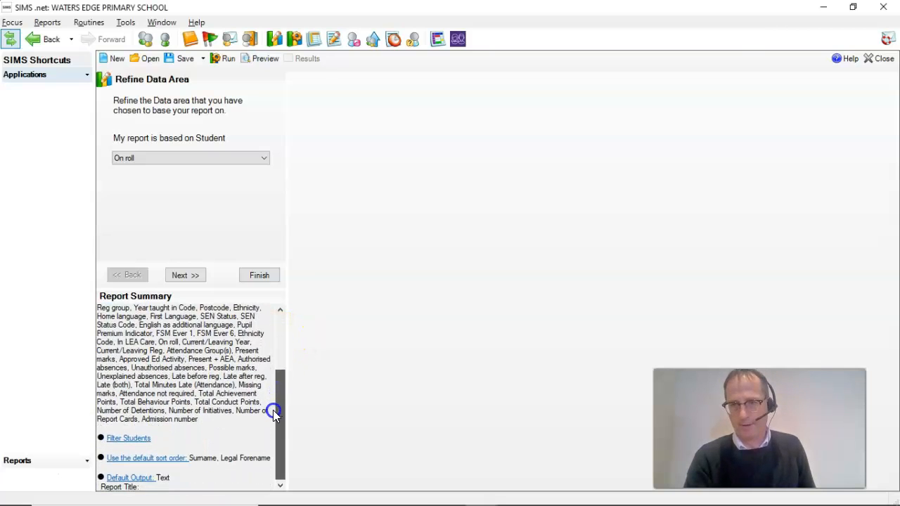
pyautogui.click(130, 481)
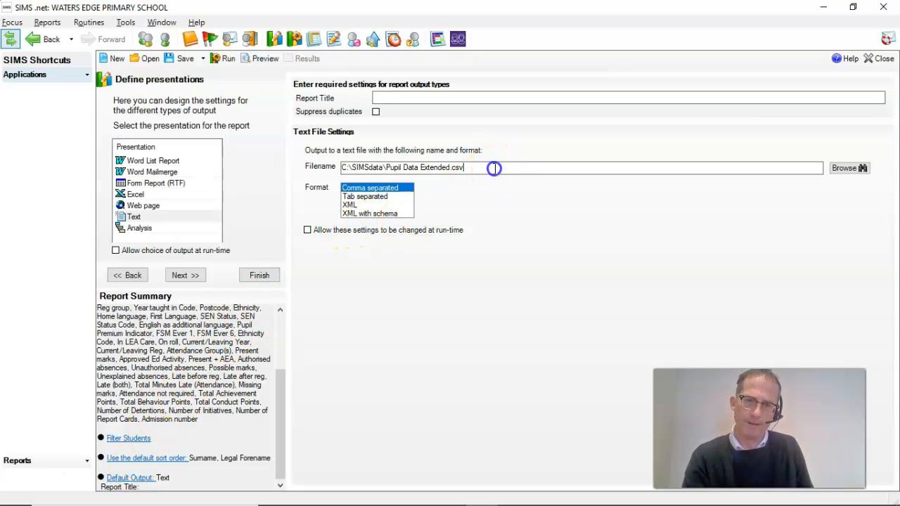
# Step: Browse for a new text output location in the School Analytics folder on the Desktop
pyautogui.moveTo(482, 167); pyautogui.dragTo(338, 170)
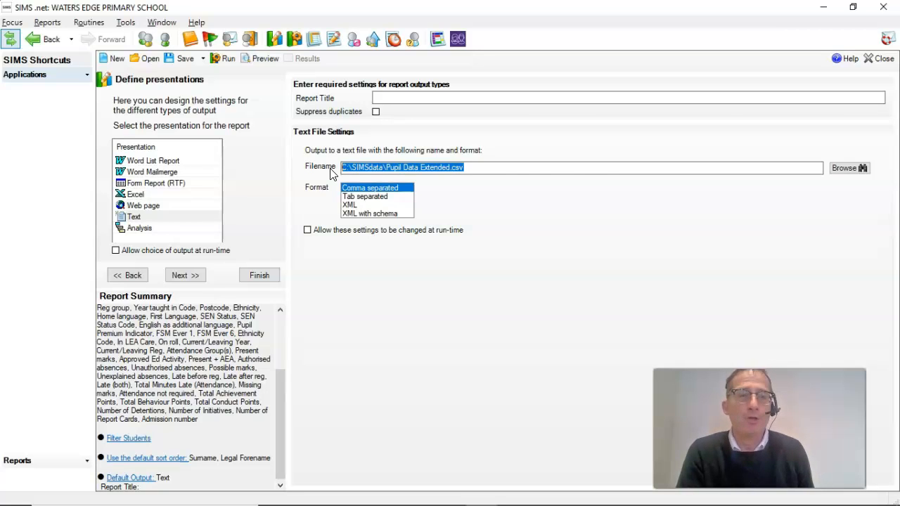
pyautogui.click(854, 170)
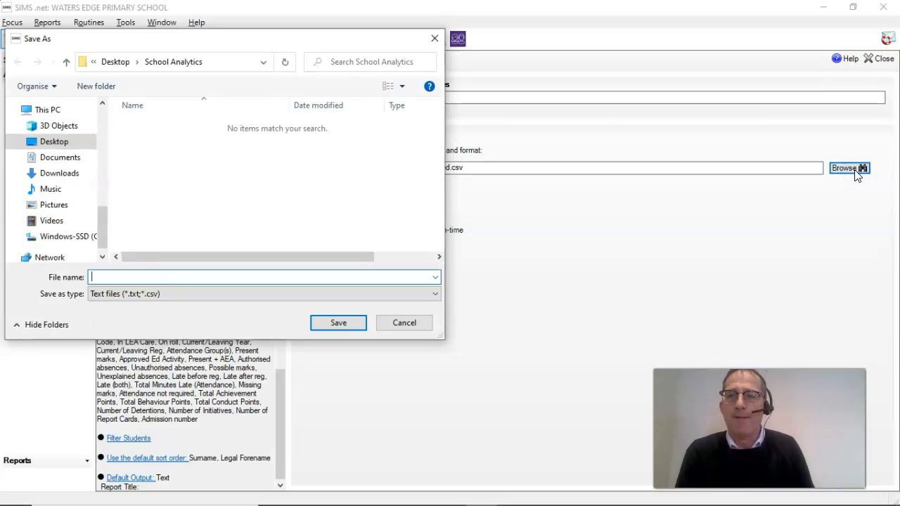
pyautogui.click(120, 65)
pyautogui.doubleClick(153, 127)
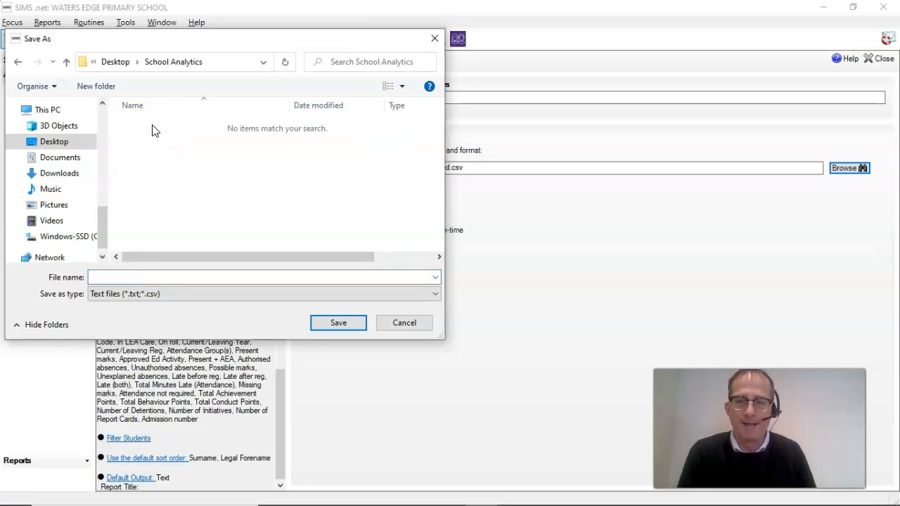
pyautogui.click(157, 295)
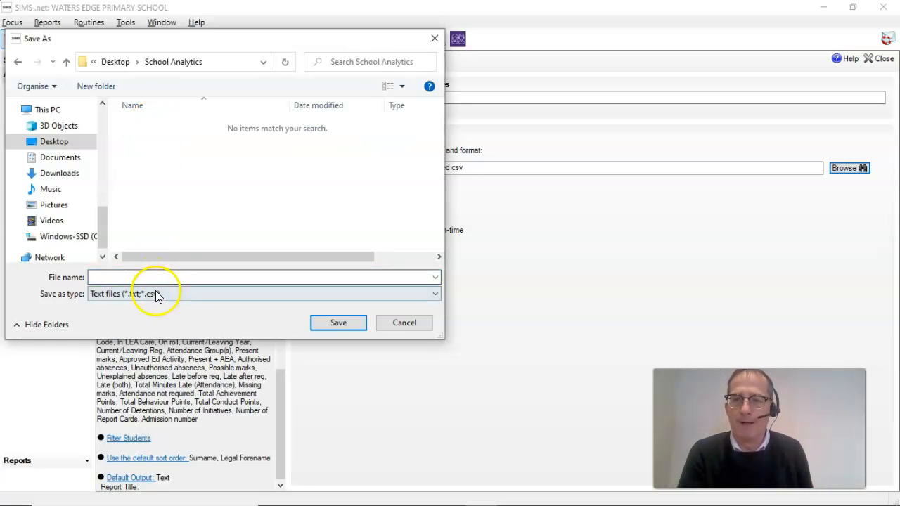
pyautogui.moveTo(194, 34); pyautogui.dragTo(329, 193)
# Step: Name the output file Pupil Data Extended.csv, confirm it as the report's output and save the report
pyautogui.click(246, 439)
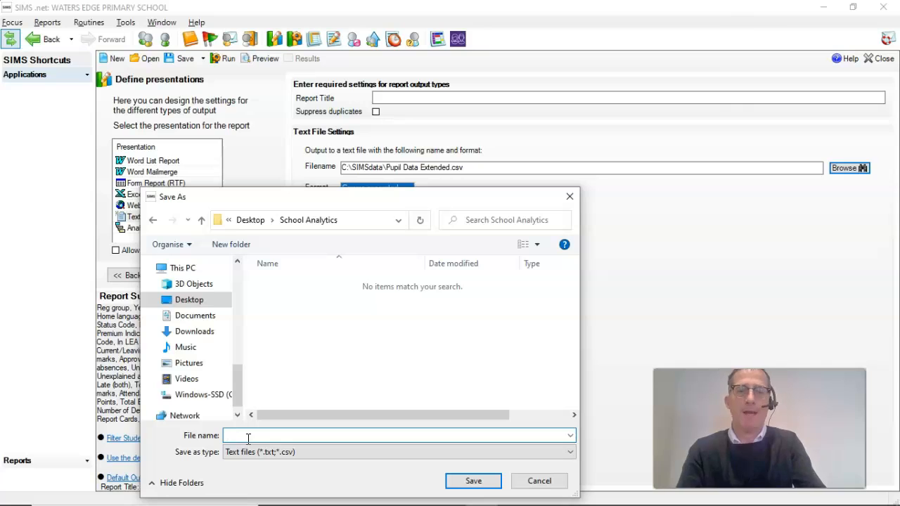
pyautogui.write('Pupil D')
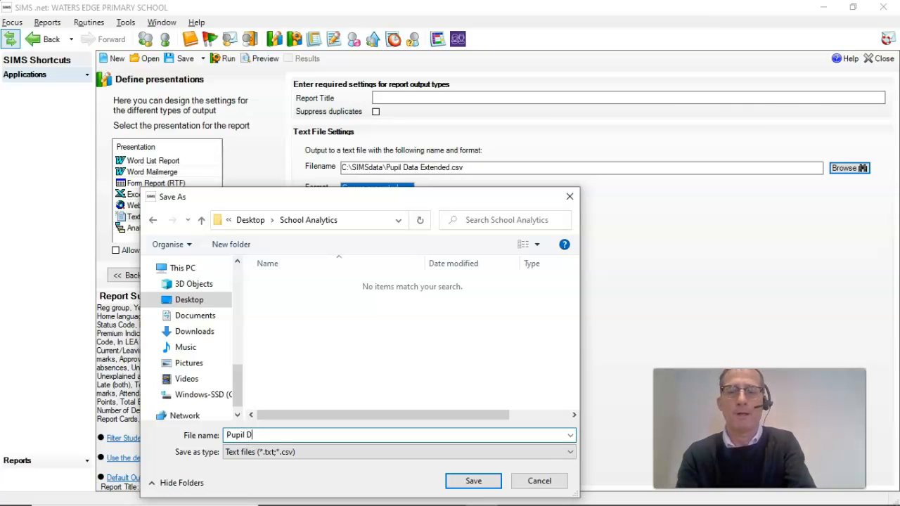
pyautogui.write('ata Exten')
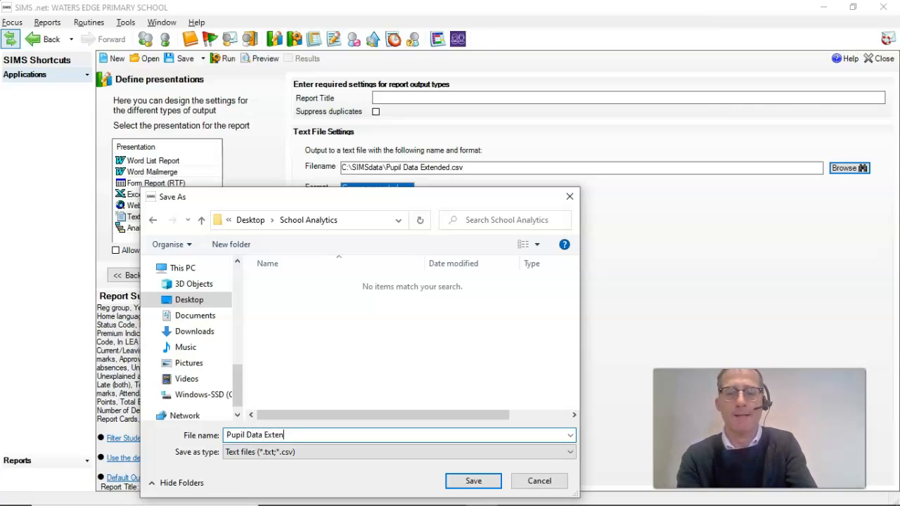
pyautogui.write('ded.csv')
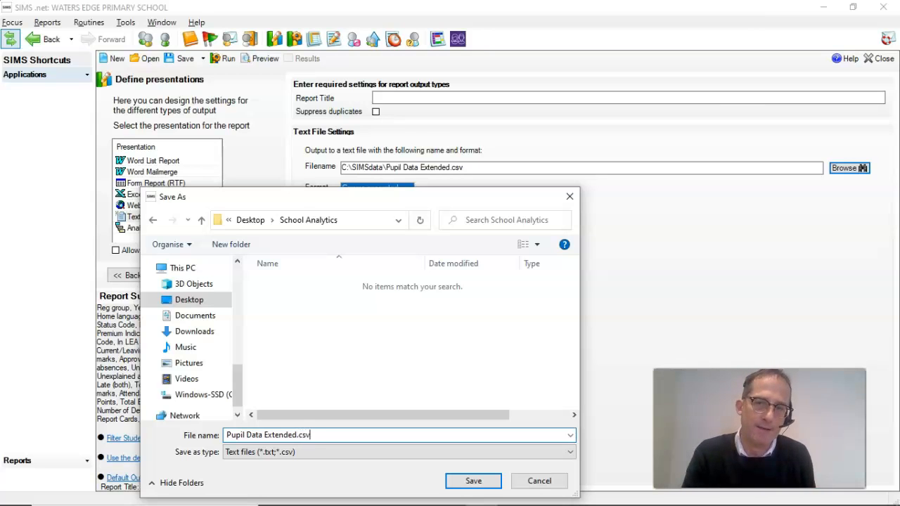
pyautogui.moveTo(295, 202); pyautogui.dragTo(283, 157)
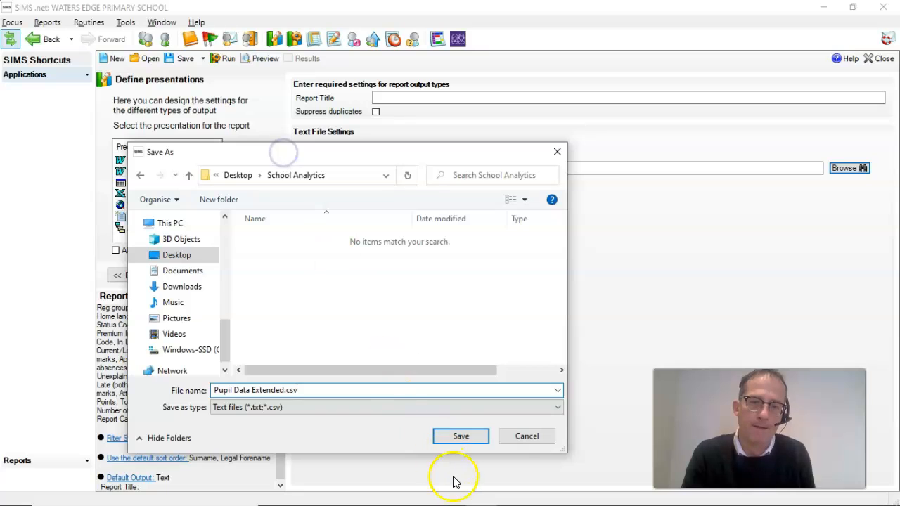
pyautogui.click(464, 435)
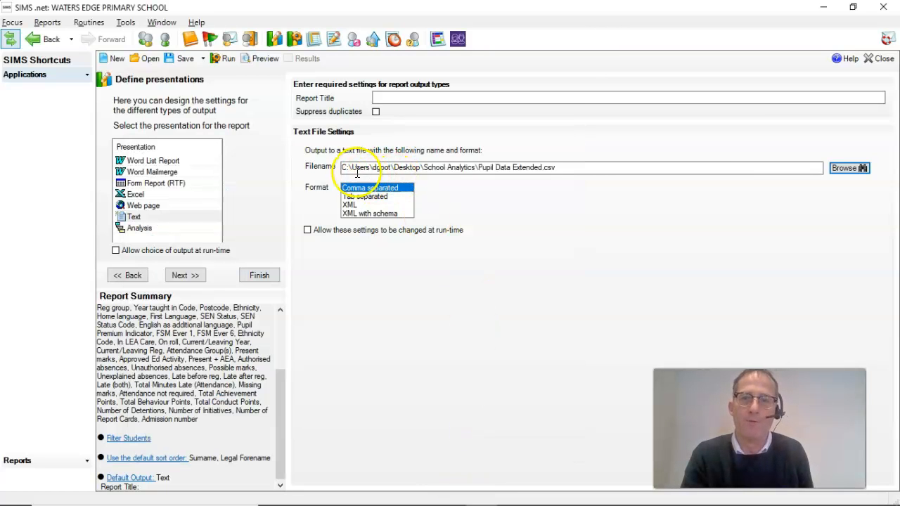
pyautogui.moveTo(343, 167); pyautogui.dragTo(559, 164)
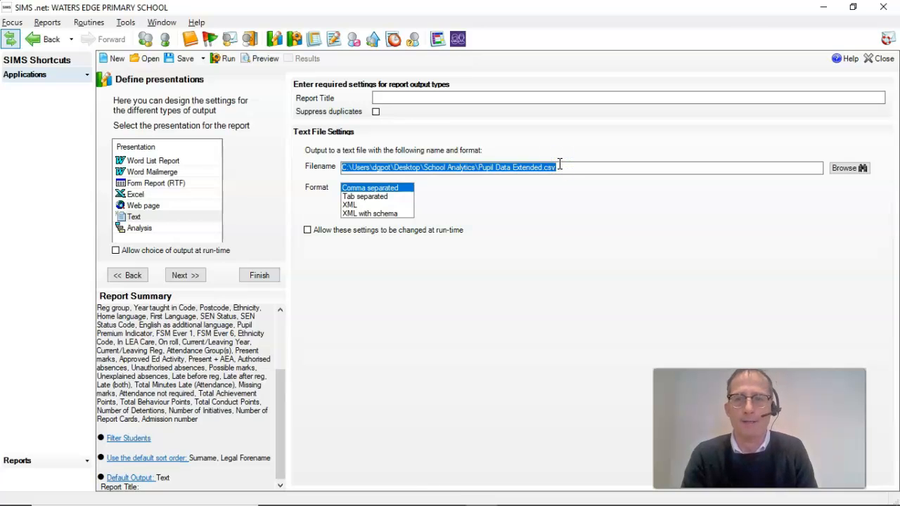
pyautogui.click(181, 61)
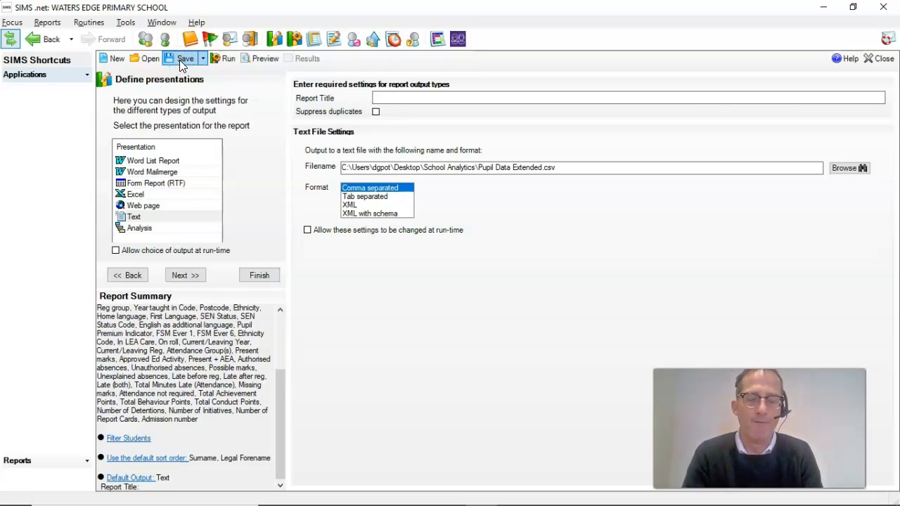
# Step: Preview the report results, bypassing the effective date so that today is used
pyautogui.click(218, 69)
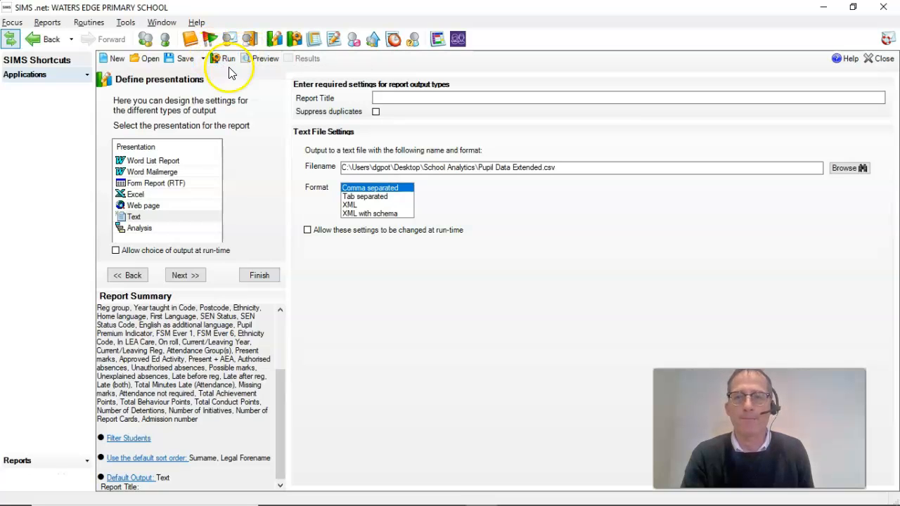
pyautogui.click(253, 63)
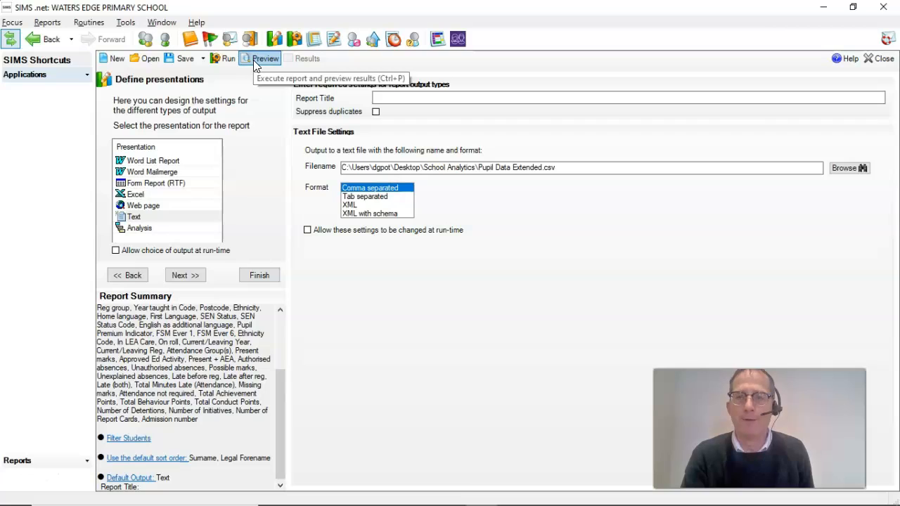
pyautogui.click(260, 64)
pyautogui.click(259, 64)
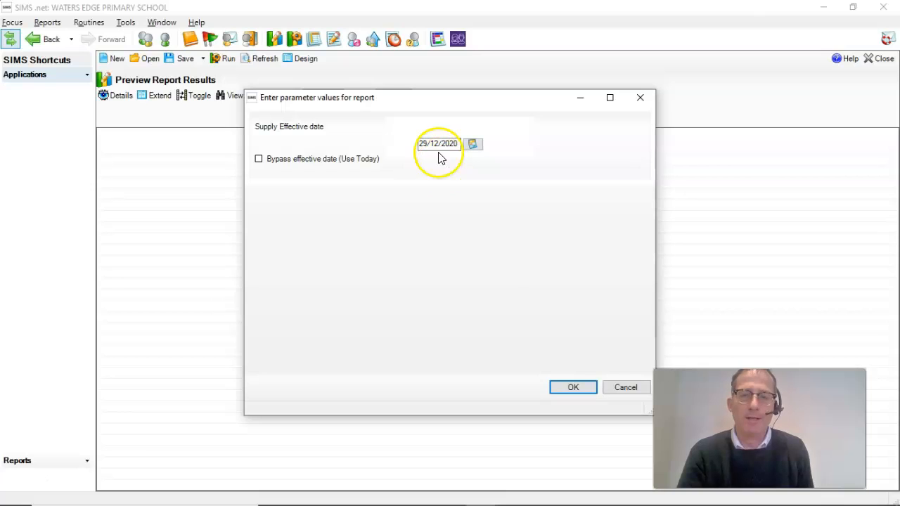
pyautogui.click(258, 159)
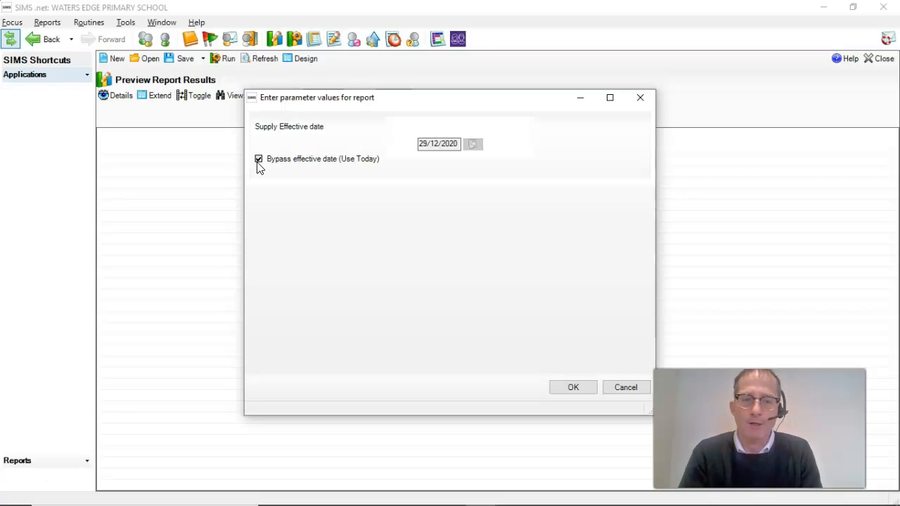
pyautogui.click(571, 387)
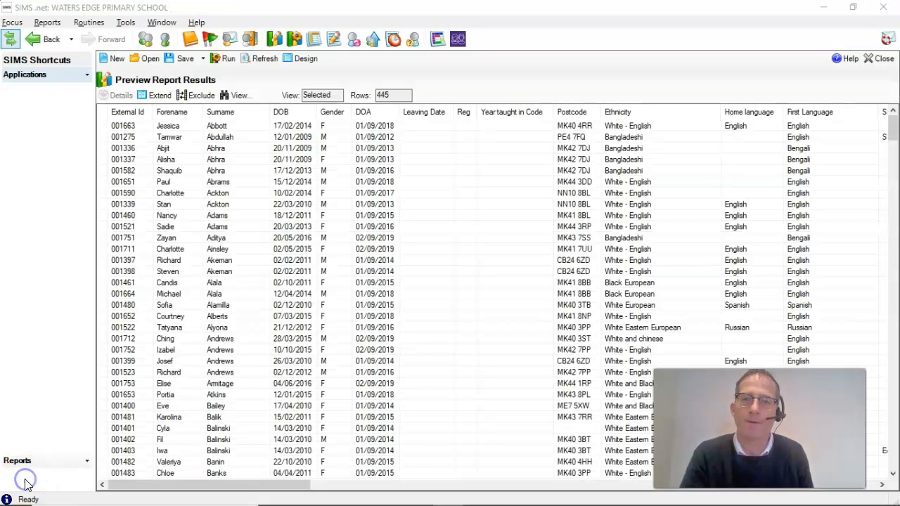
# Step: Check the preview's row count and further columns, and run the report to generate the CSV file
pyautogui.moveTo(392, 98); pyautogui.dragTo(378, 99)
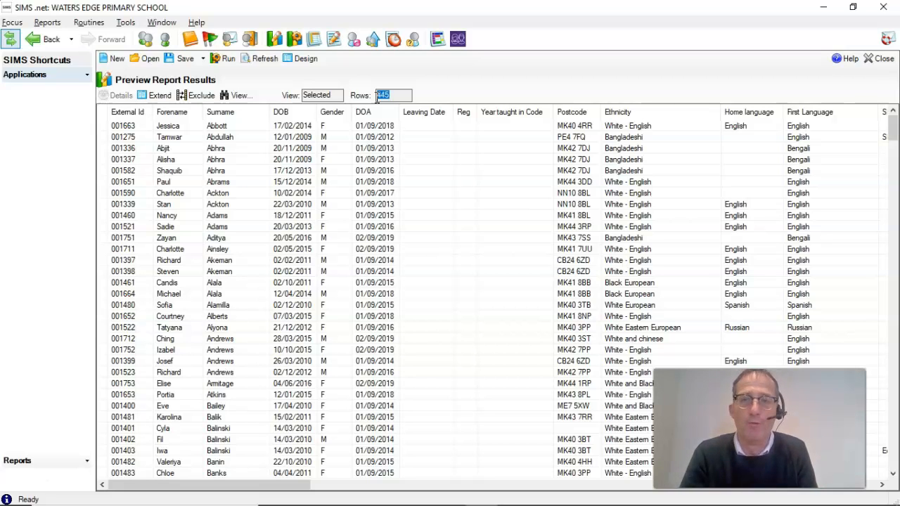
pyautogui.moveTo(262, 494); pyautogui.dragTo(373, 502)
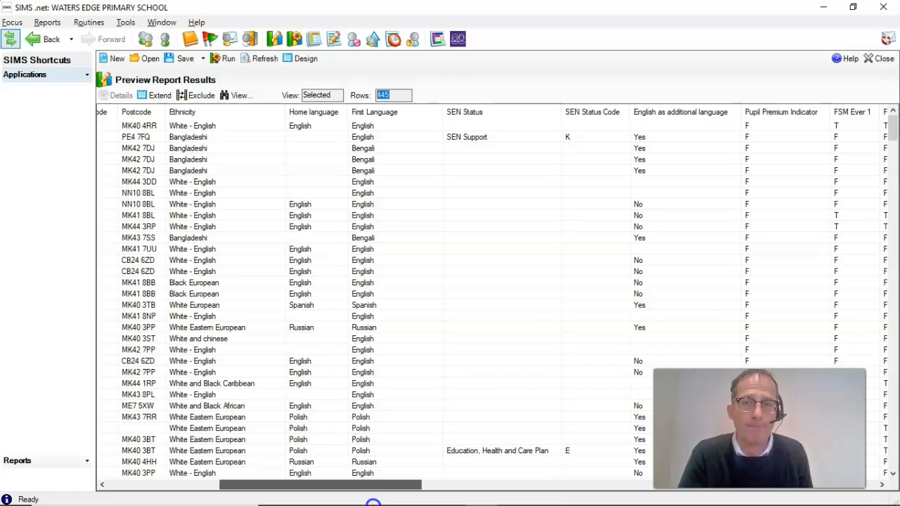
pyautogui.click(220, 62)
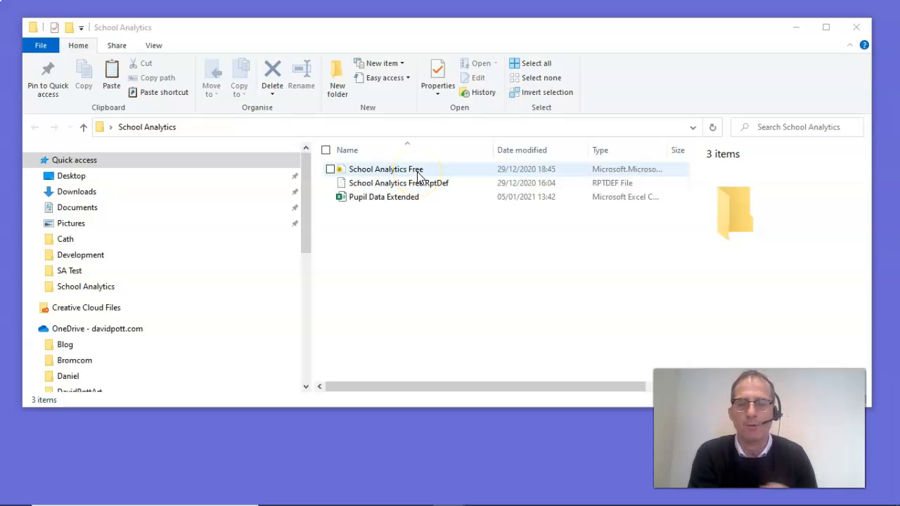
# Step: Open the School Analytics Free file in Power BI Desktop and inspect the Pupils query's source path in Power Query Editor
pyautogui.doubleClick(386, 170)
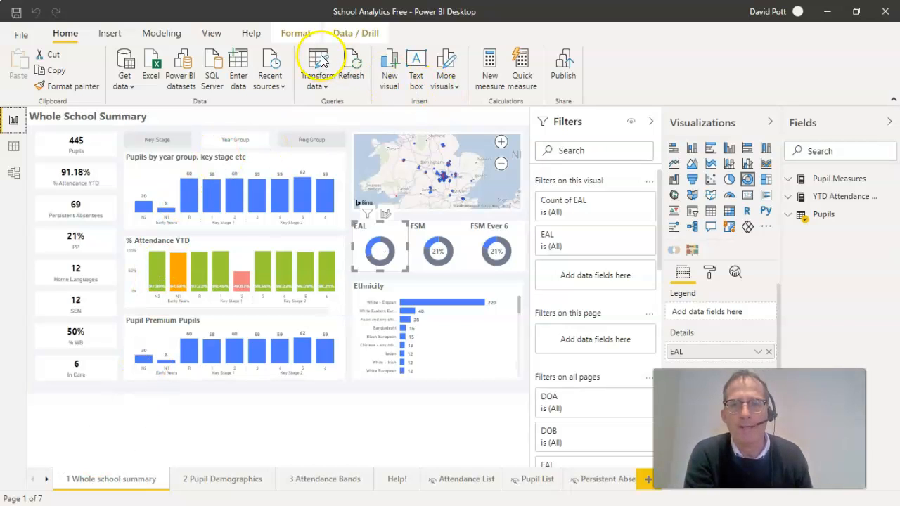
pyautogui.click(320, 62)
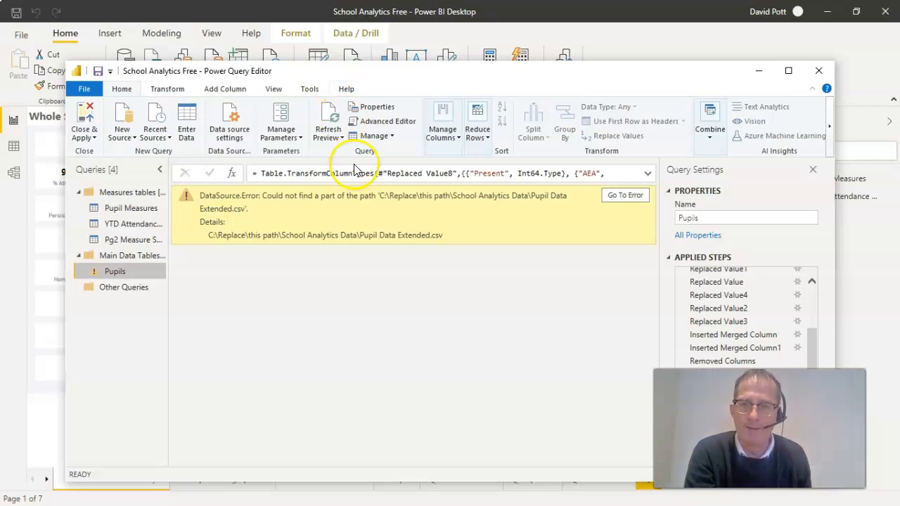
pyautogui.moveTo(209, 235); pyautogui.dragTo(418, 236)
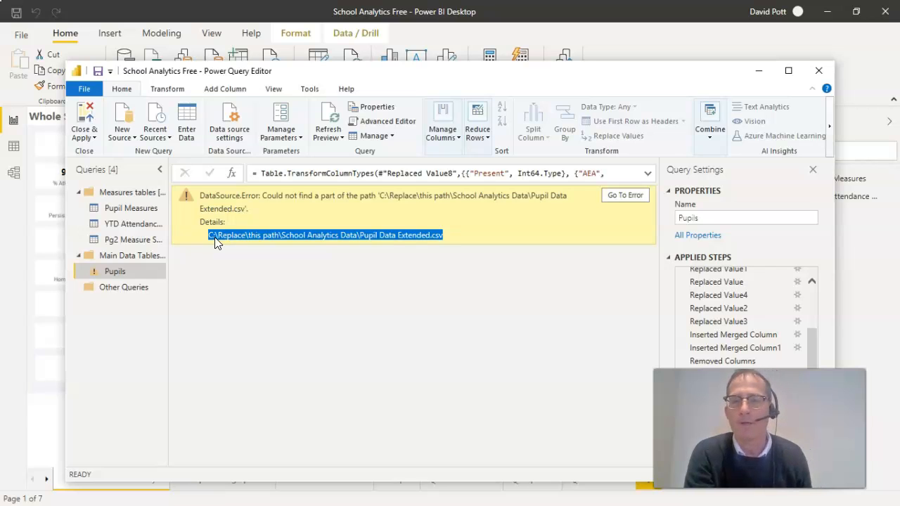
# Step: Open the data source settings and start changing the source of the pupil data extended.csv entry
pyautogui.click(234, 125)
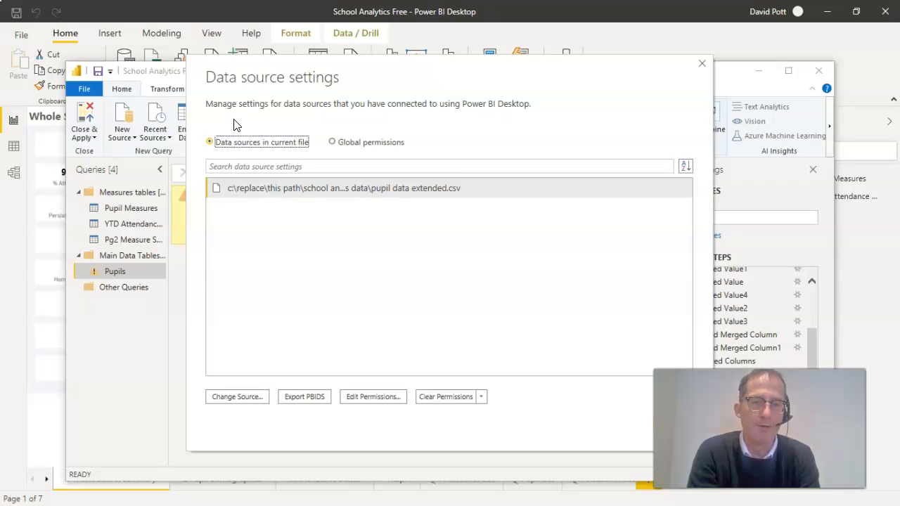
pyautogui.click(308, 191)
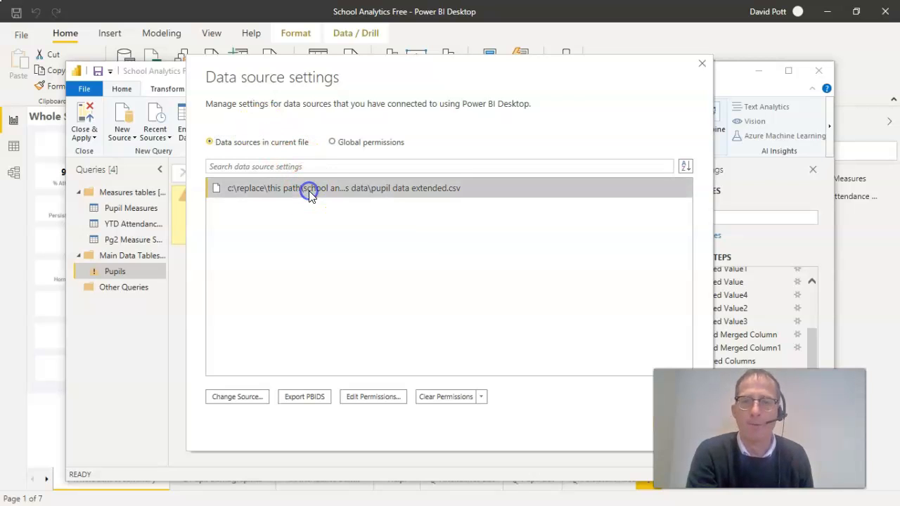
pyautogui.click(220, 399)
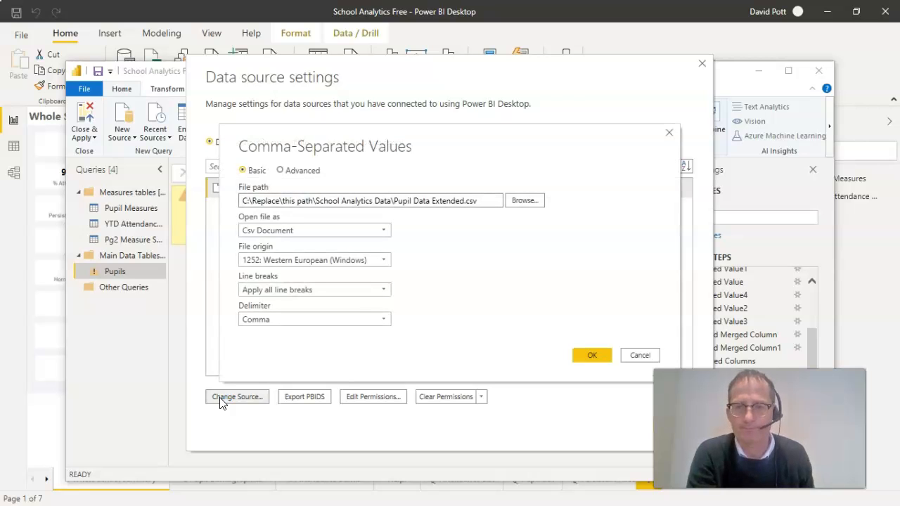
pyautogui.moveTo(244, 200); pyautogui.dragTo(393, 202)
# Step: Browse to the School Analytics folder on the Desktop and choose the Pupil Data Extended CSV file as the source
pyautogui.click(524, 202)
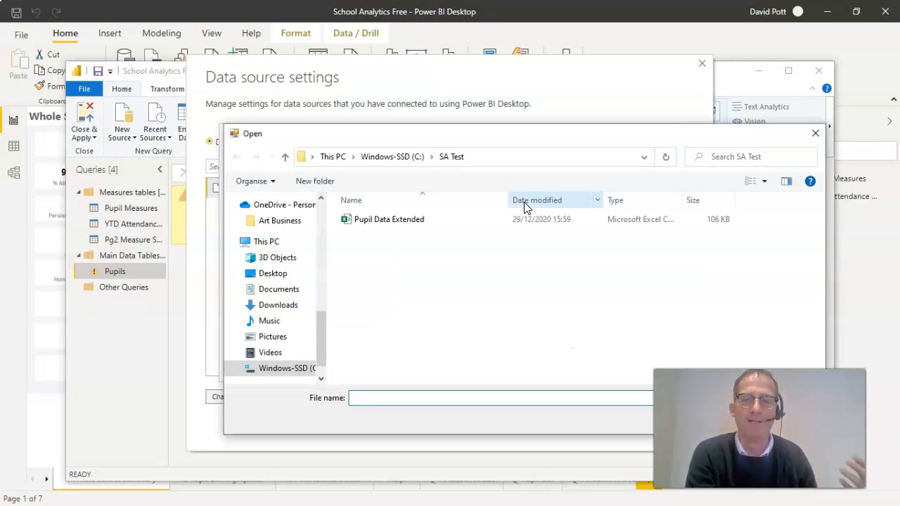
pyautogui.click(394, 311)
pyautogui.moveTo(320, 330); pyautogui.dragTo(324, 235)
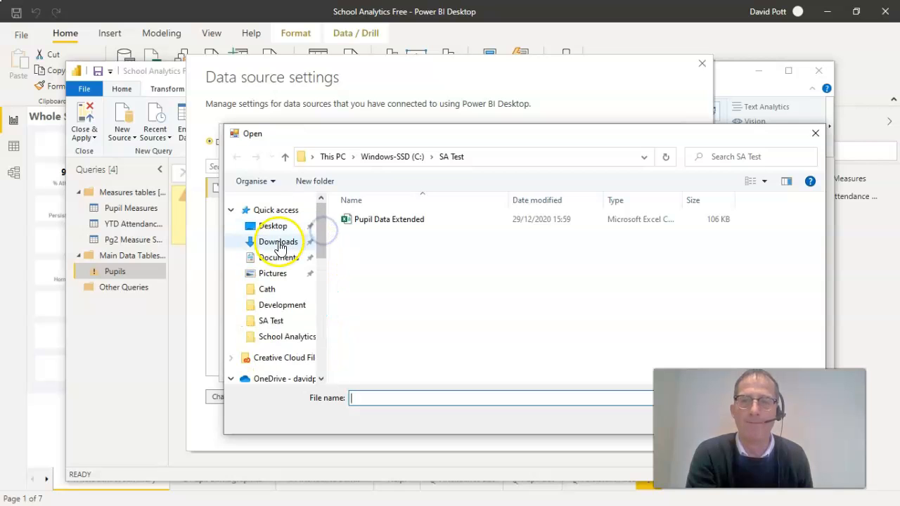
pyautogui.click(267, 227)
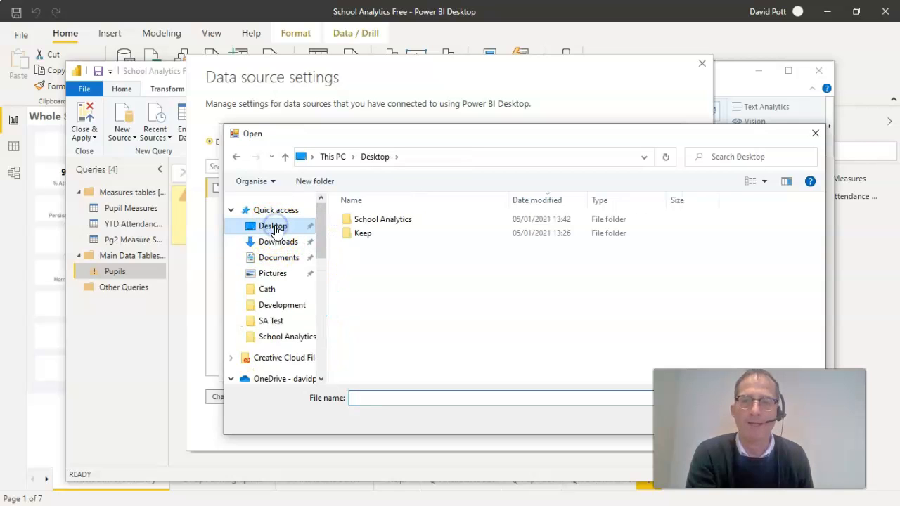
pyautogui.doubleClick(383, 220)
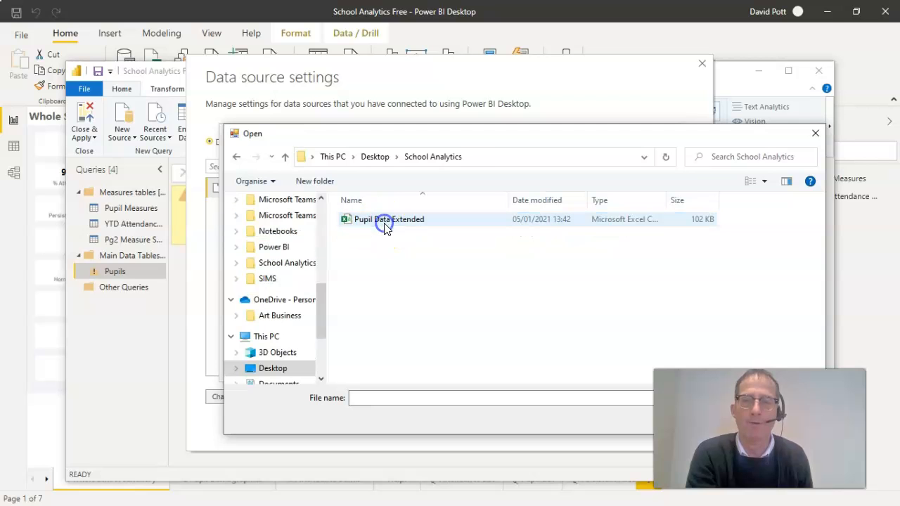
pyautogui.click(385, 222)
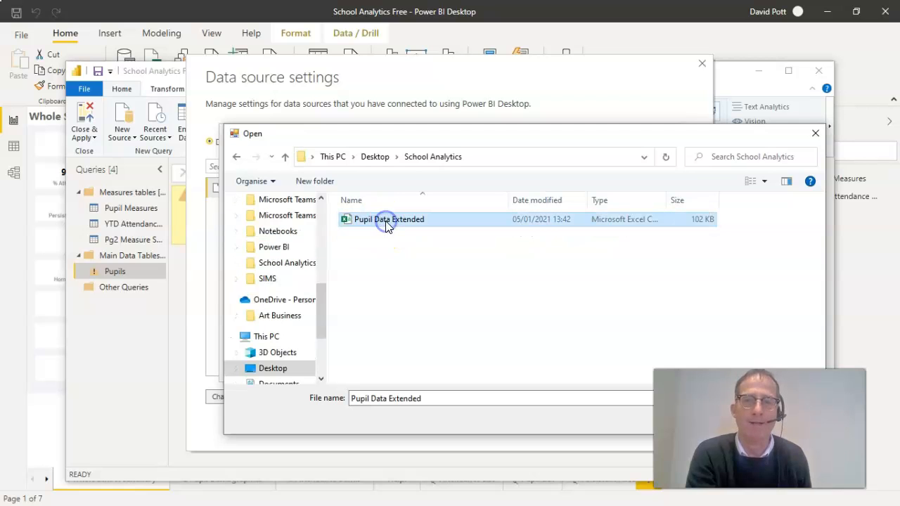
pyautogui.moveTo(739, 422); pyautogui.dragTo(765, 440)
pyautogui.moveTo(502, 135); pyautogui.dragTo(424, 87)
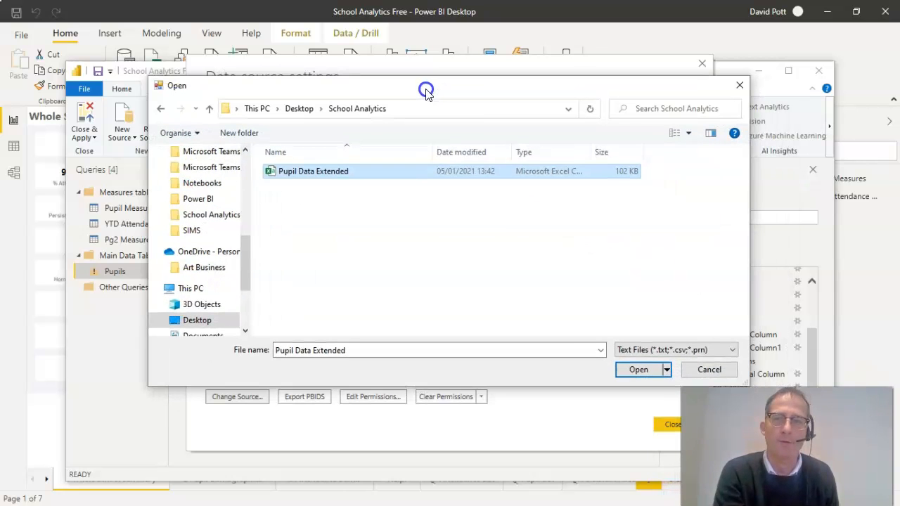
pyautogui.click(638, 371)
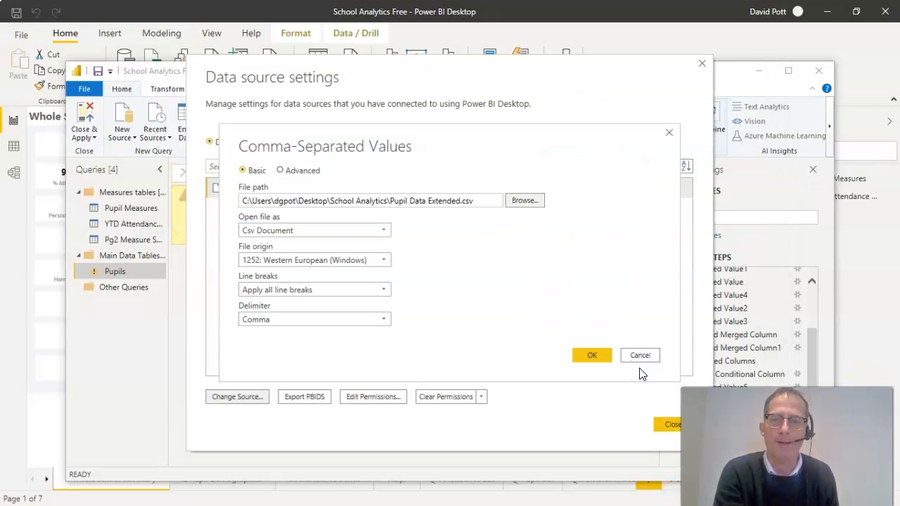
# Step: Check and confirm the new file path, close the data source settings, and refresh the Pupils query preview
pyautogui.moveTo(241, 202); pyautogui.dragTo(387, 201)
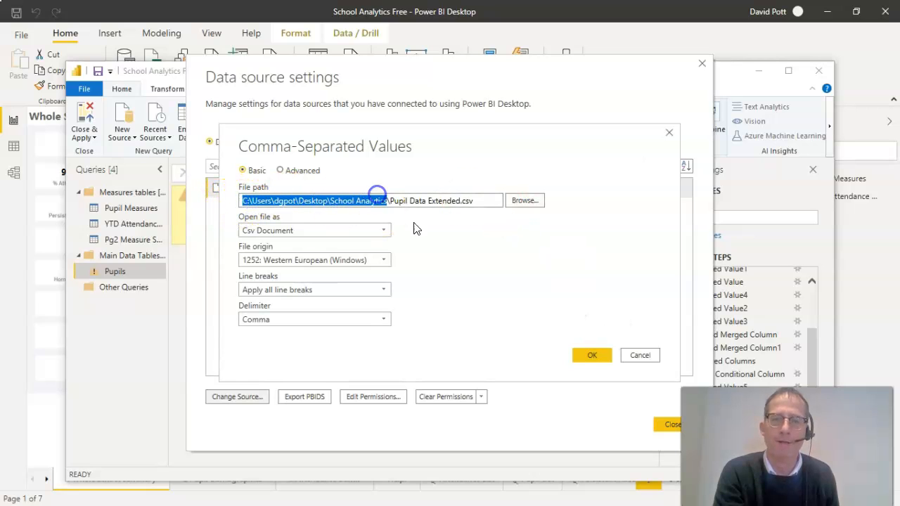
pyautogui.click(593, 357)
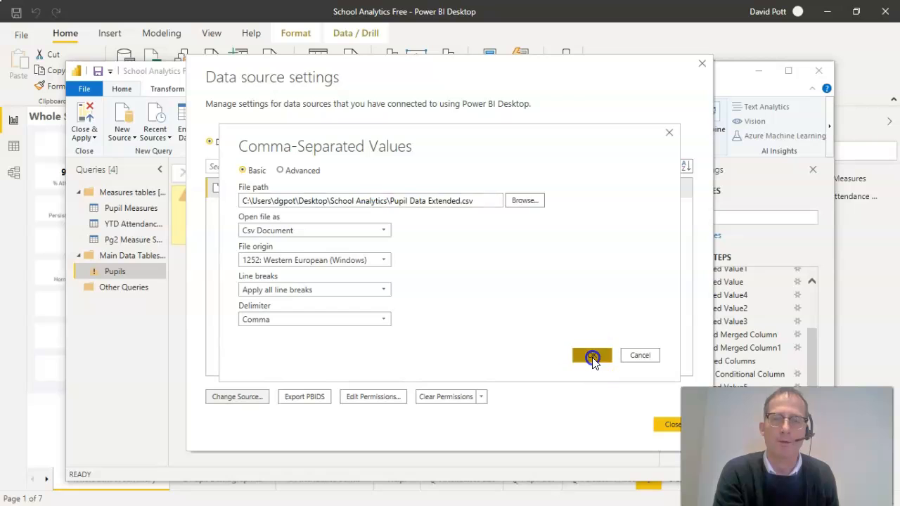
pyautogui.click(669, 425)
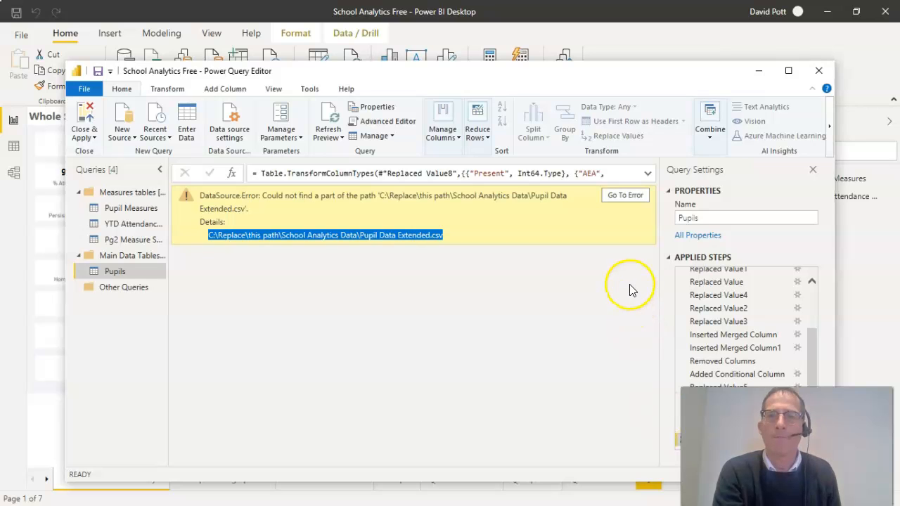
pyautogui.click(334, 116)
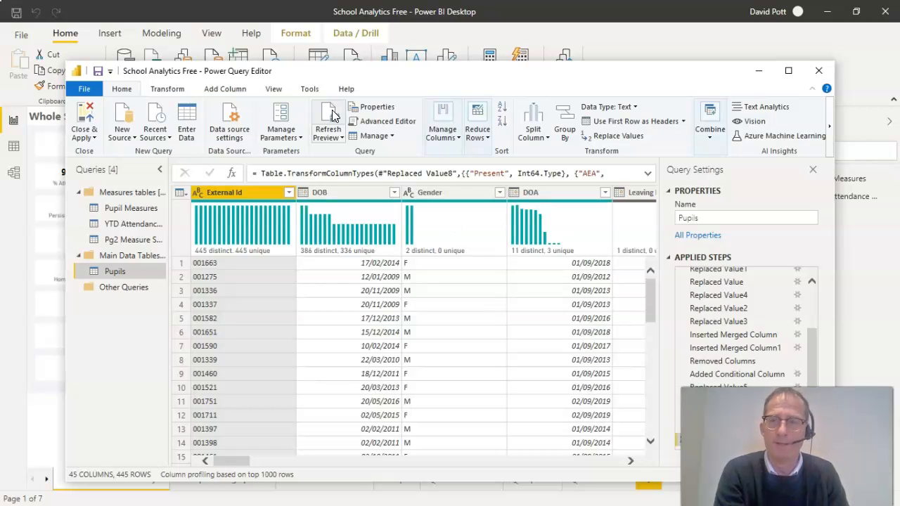
# Step: Close Power Query Editor and apply the query changes to the School Analytics Free report
pyautogui.click(84, 135)
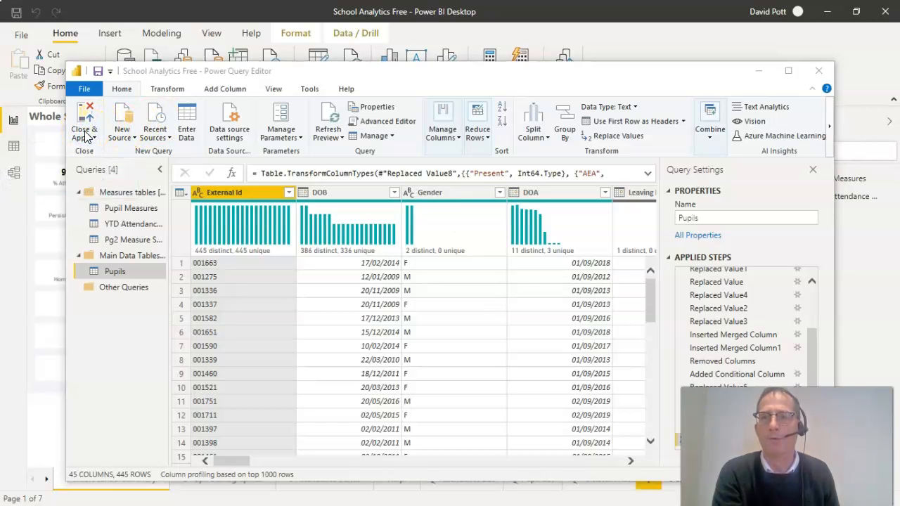
pyautogui.click(90, 132)
pyautogui.click(90, 135)
pyautogui.click(87, 133)
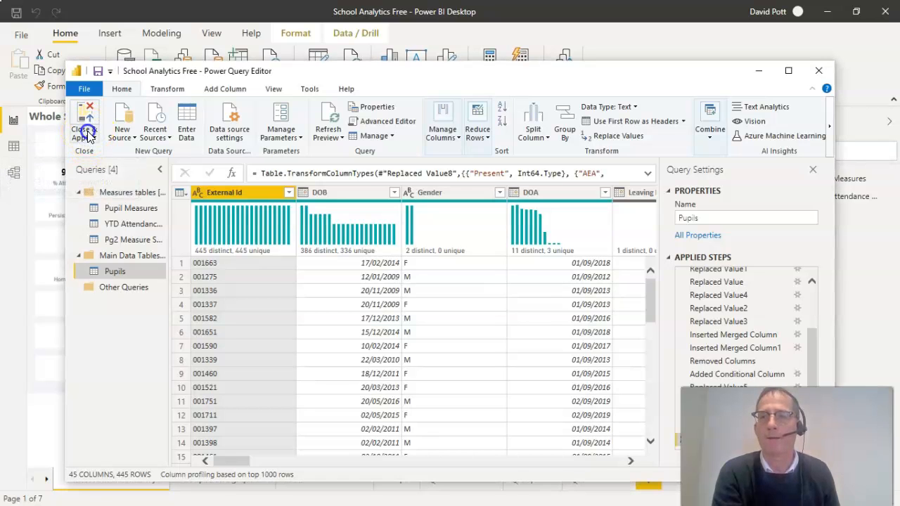
pyautogui.click(85, 137)
pyautogui.click(81, 157)
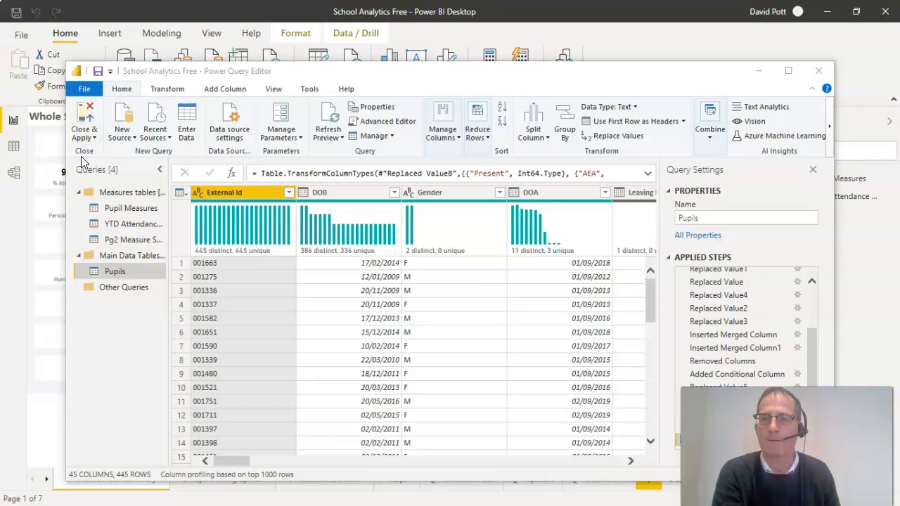